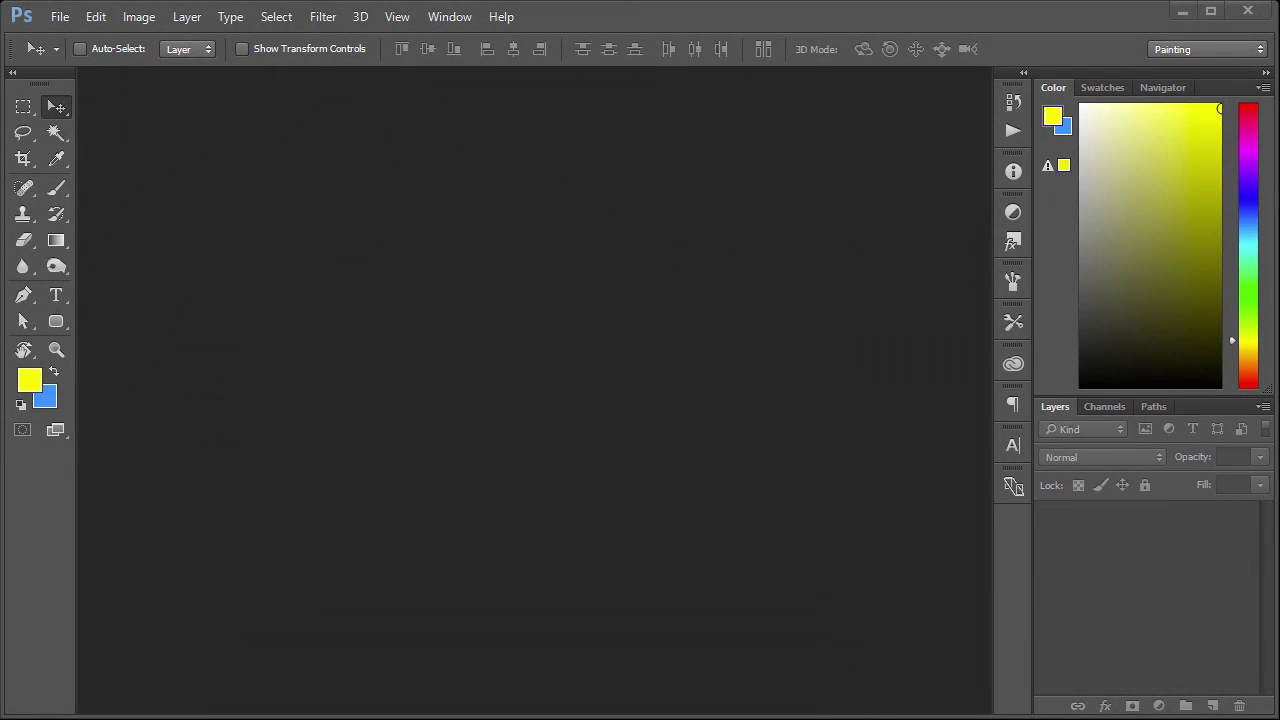
Step: Start a new document named Banners with Artboard as the document type
left_click(58, 17)
left_click(55, 34)
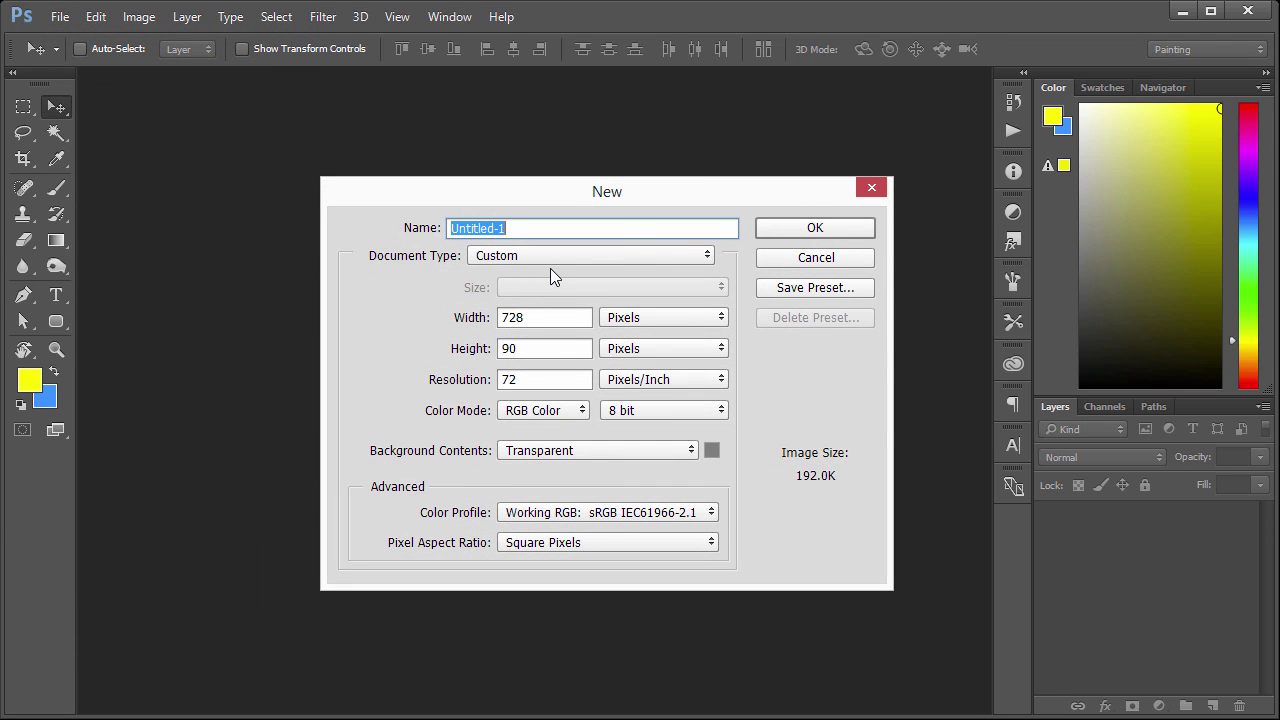
type("Banners")
key("Tab")
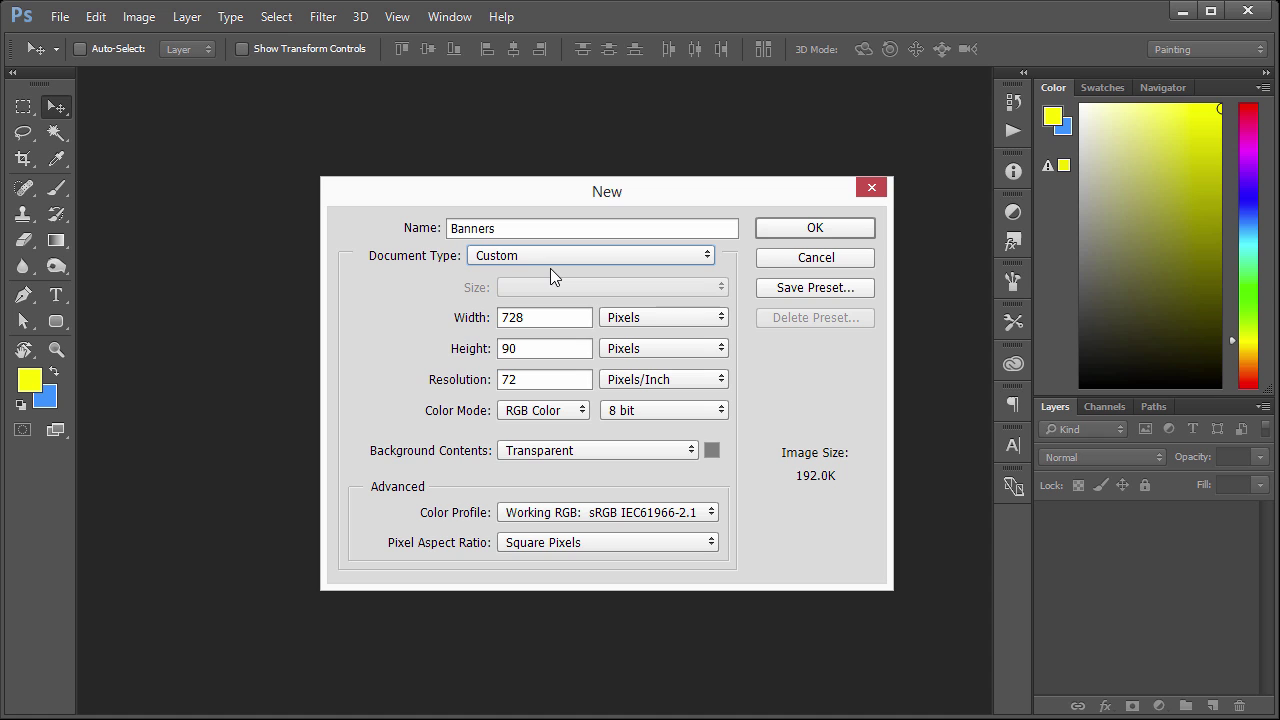
left_click(556, 316)
left_click(527, 262)
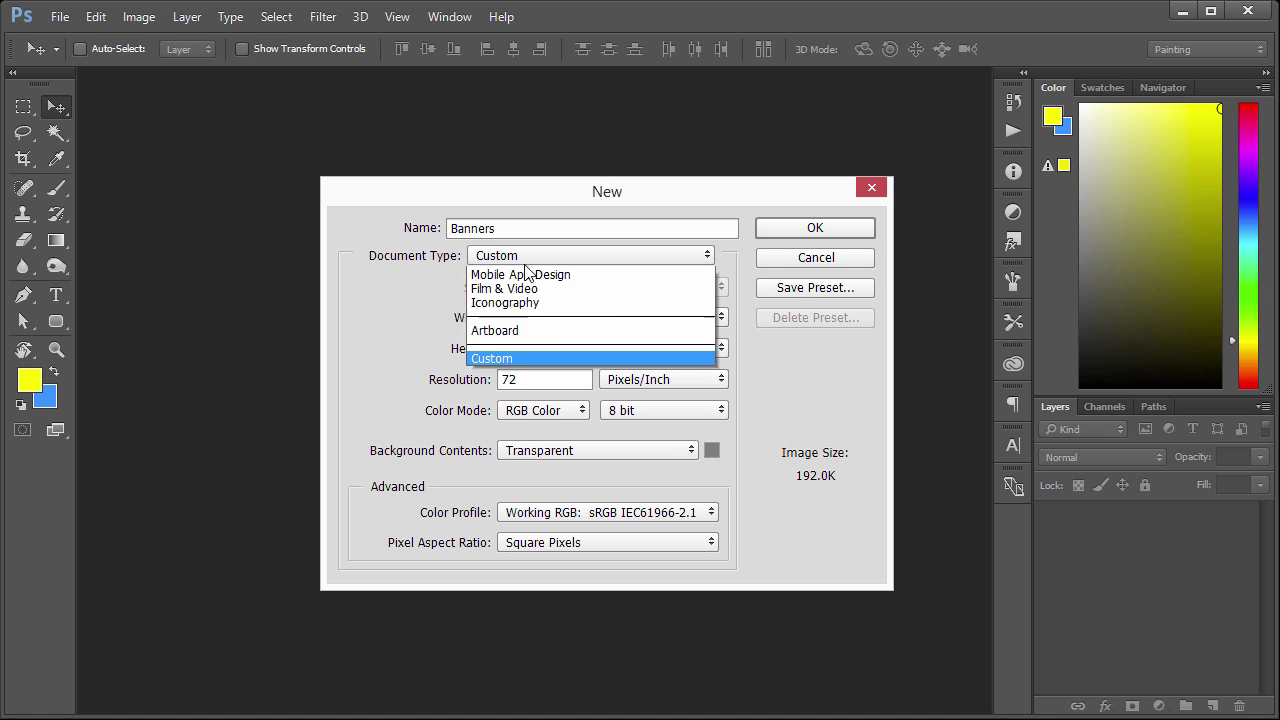
left_click(523, 451)
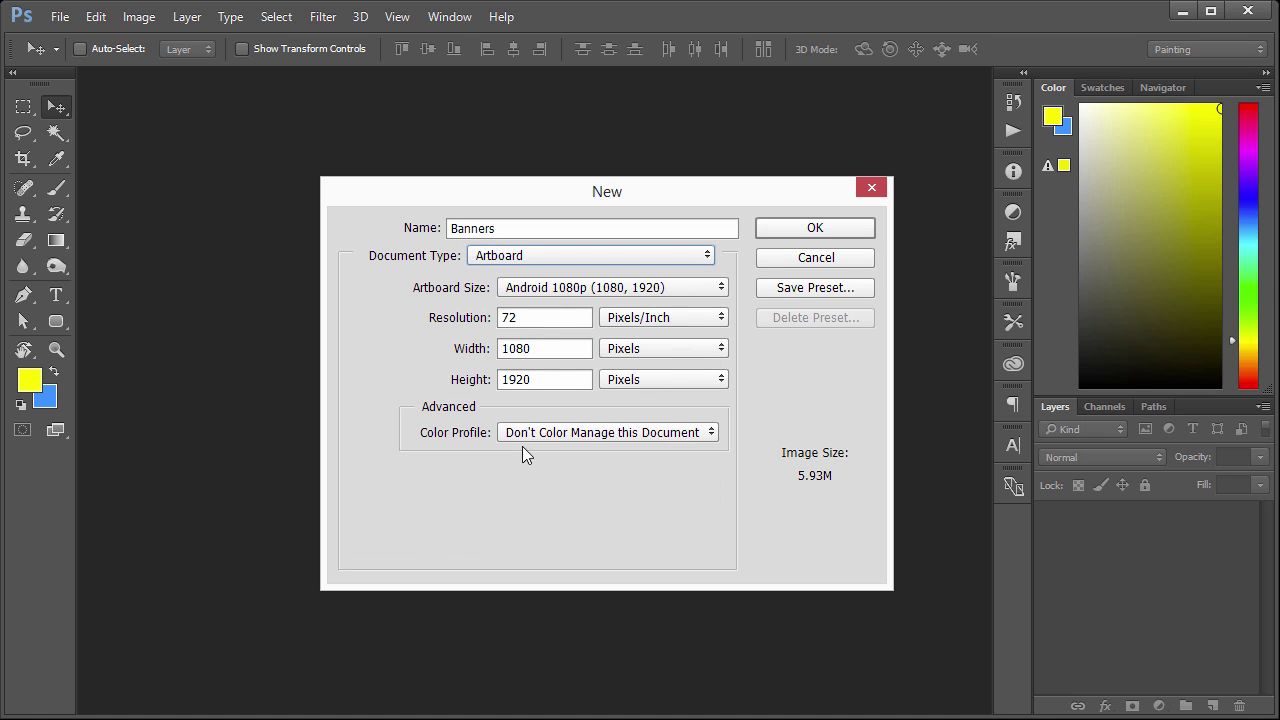
Step: Set the artboard size to 728 x 90 pixels and create the document
left_click(520, 317)
left_click(520, 317)
left_click_drag(541, 318, 486, 320)
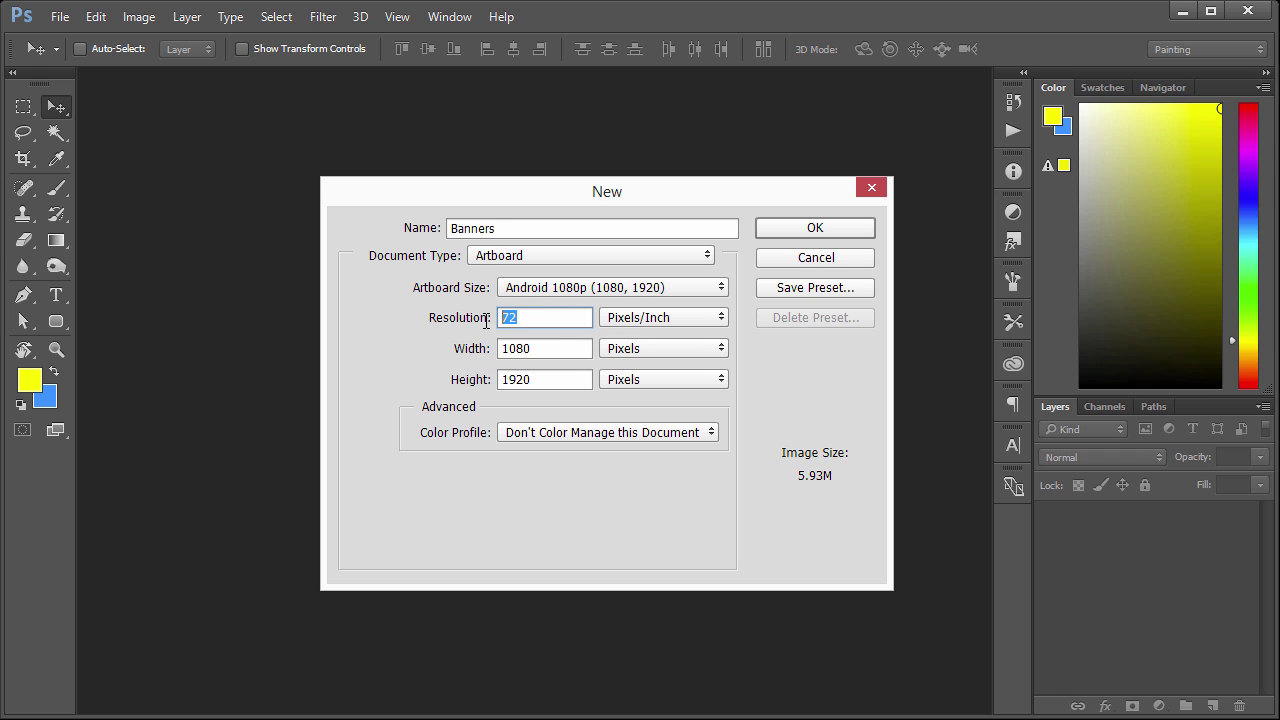
left_click(545, 351)
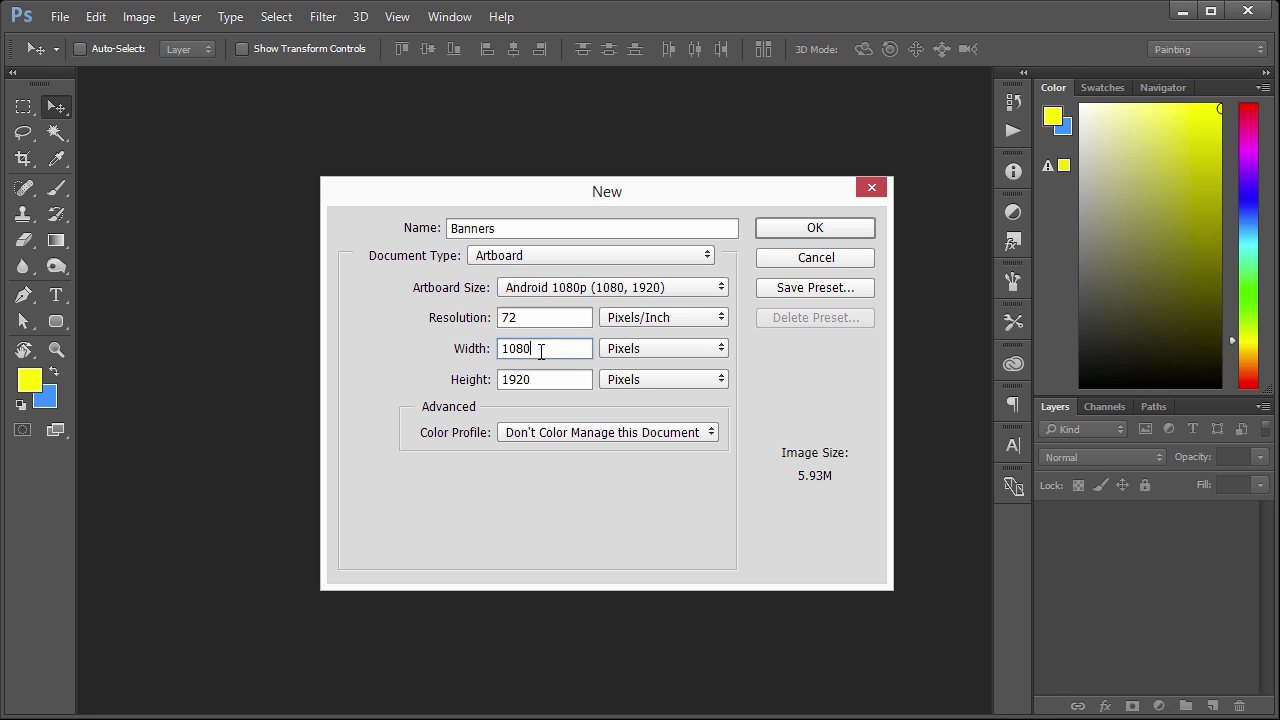
double_click(517, 357)
left_click(545, 290)
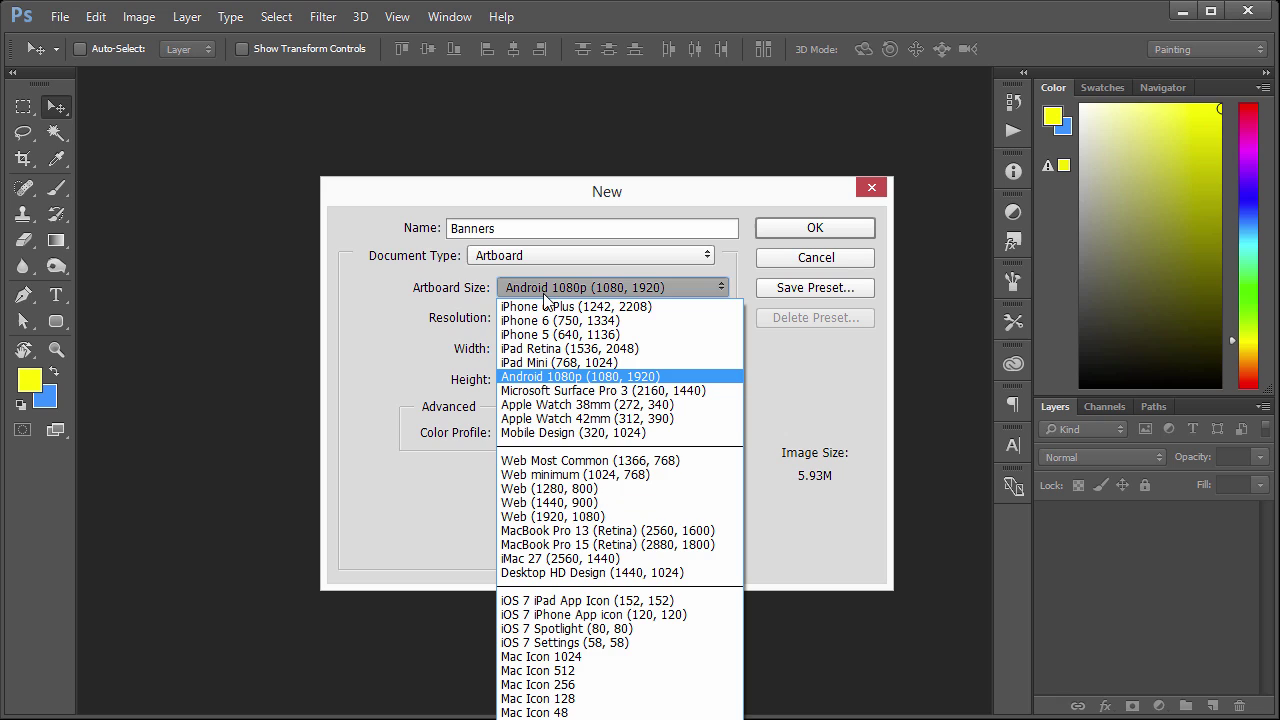
left_click(545, 298)
left_click(563, 351)
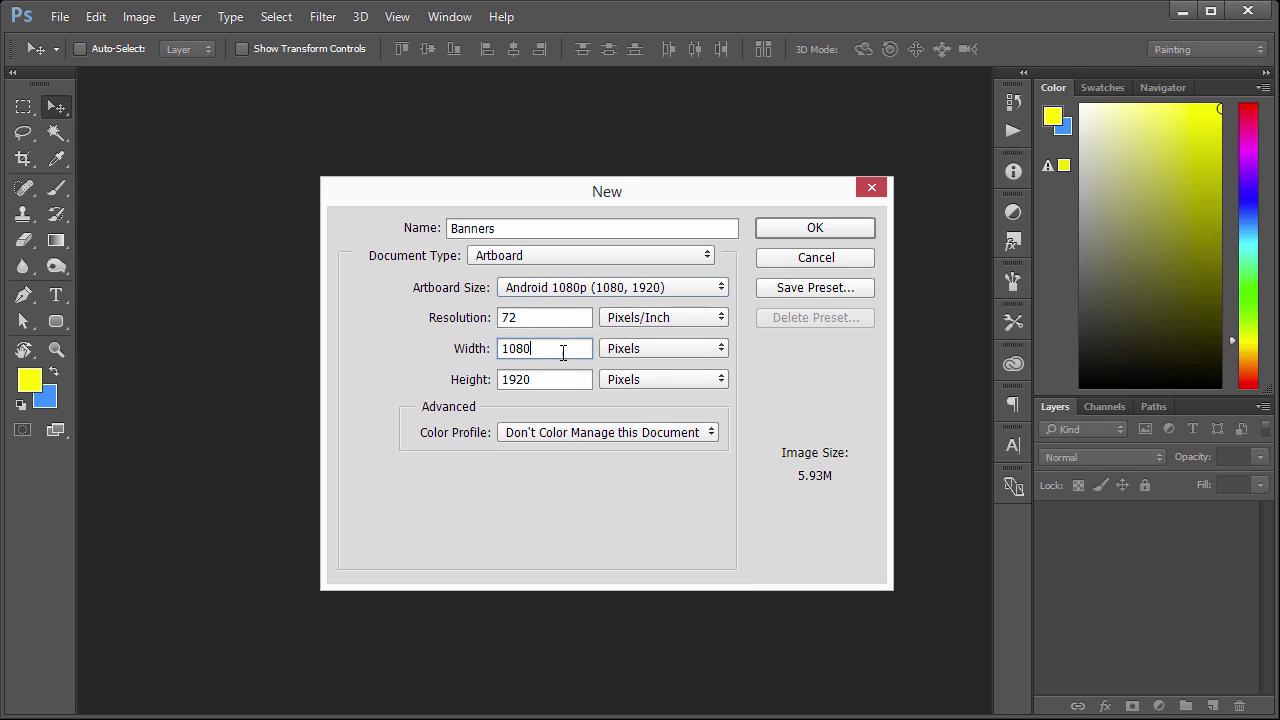
left_click_drag(563, 351, 494, 353)
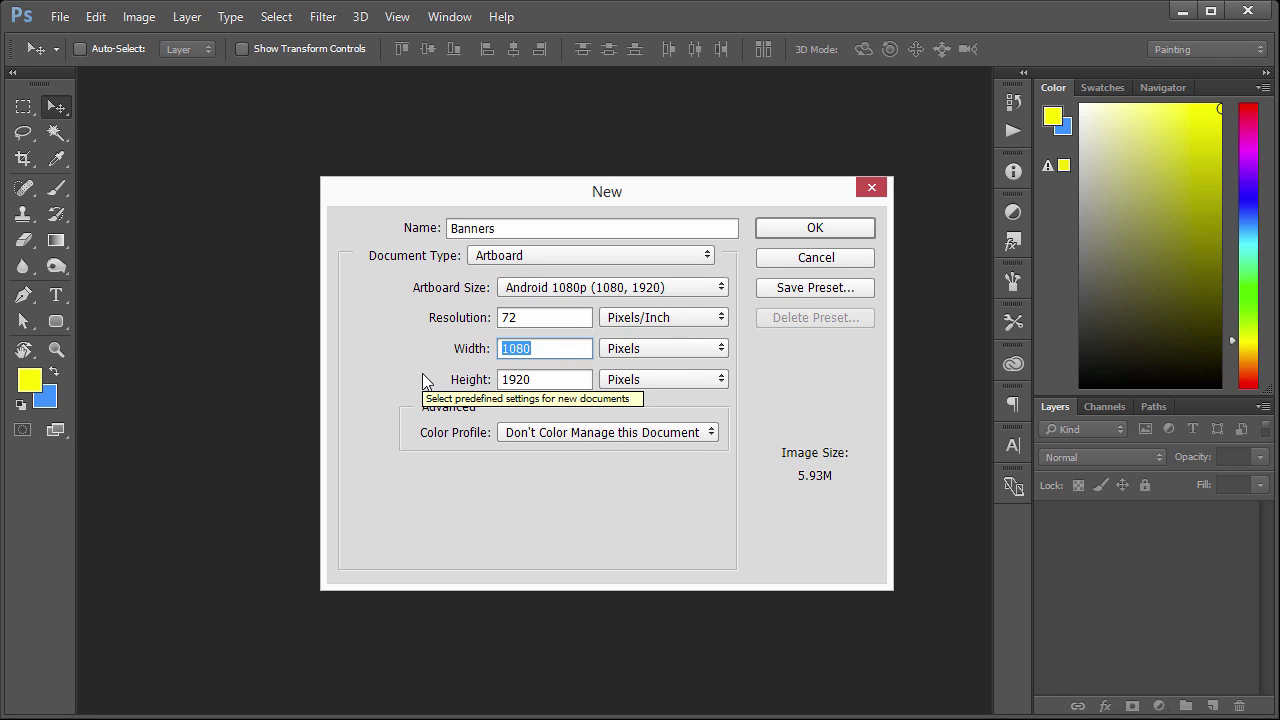
type("728")
key("Tab")
type("90")
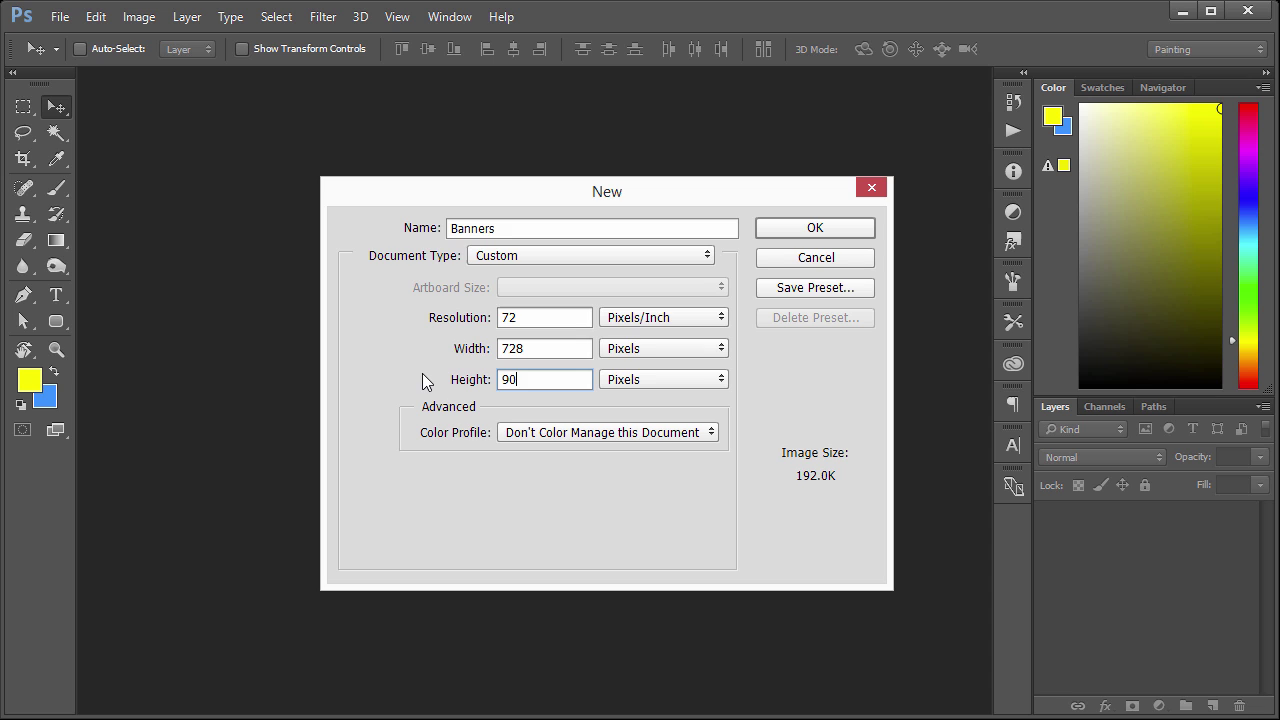
left_click(842, 234)
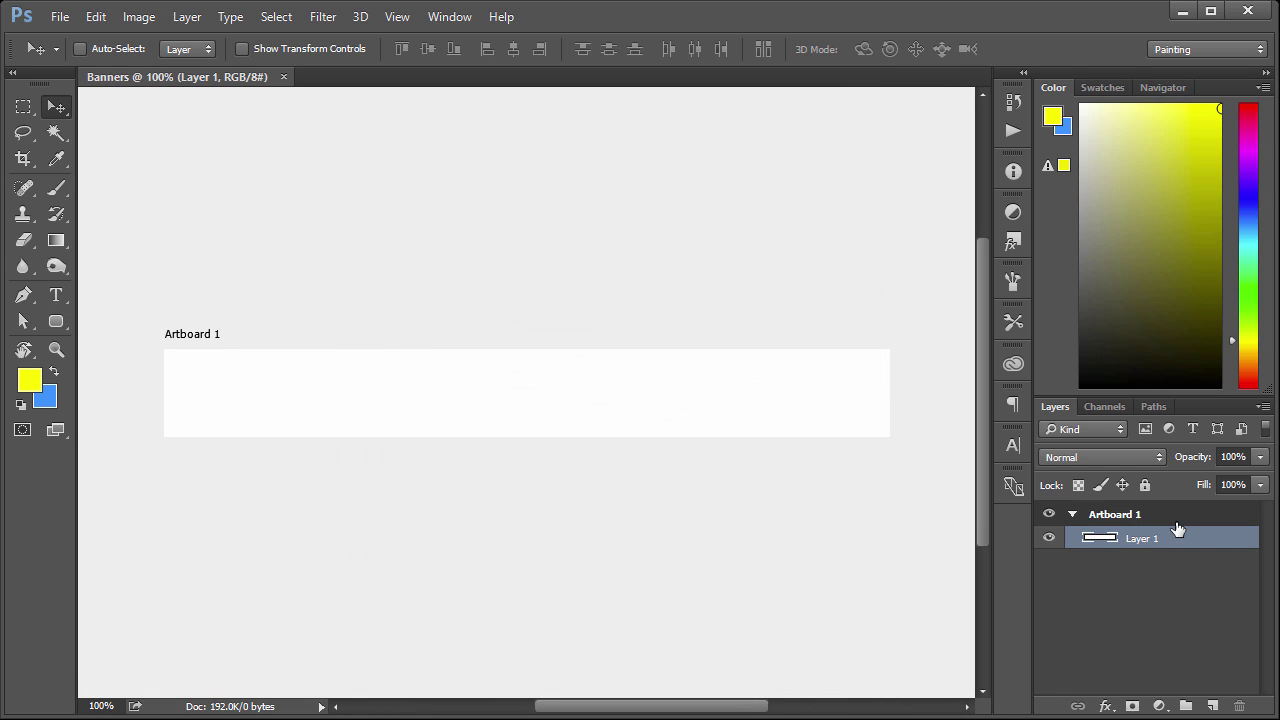
Step: Rename Artboard 1 in the Layers panel to '728x90'
left_click(1115, 516)
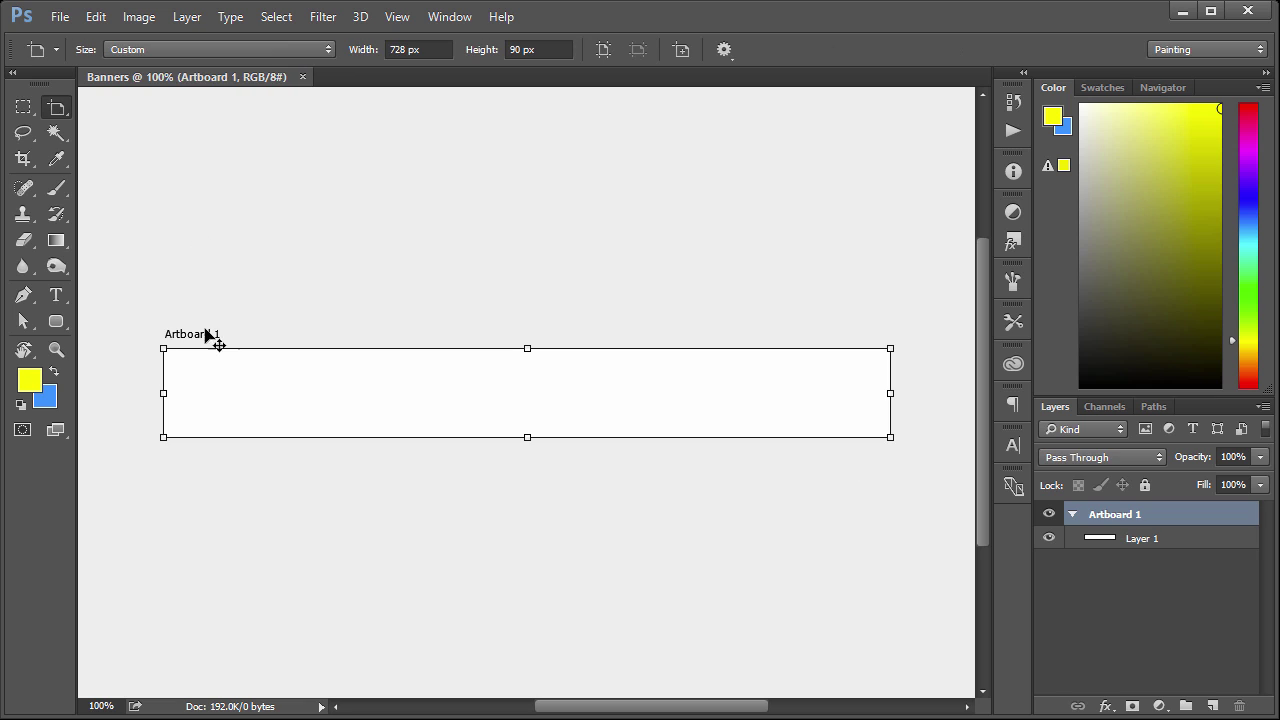
double_click(1127, 516)
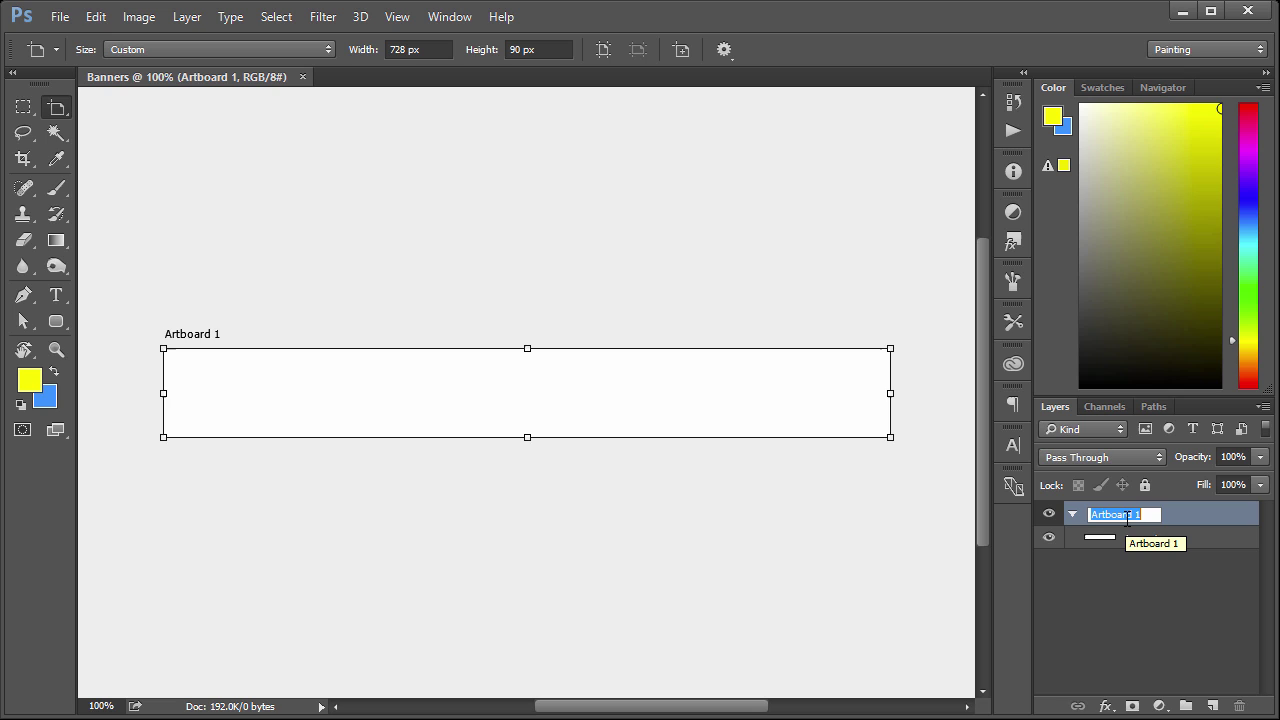
type("728")
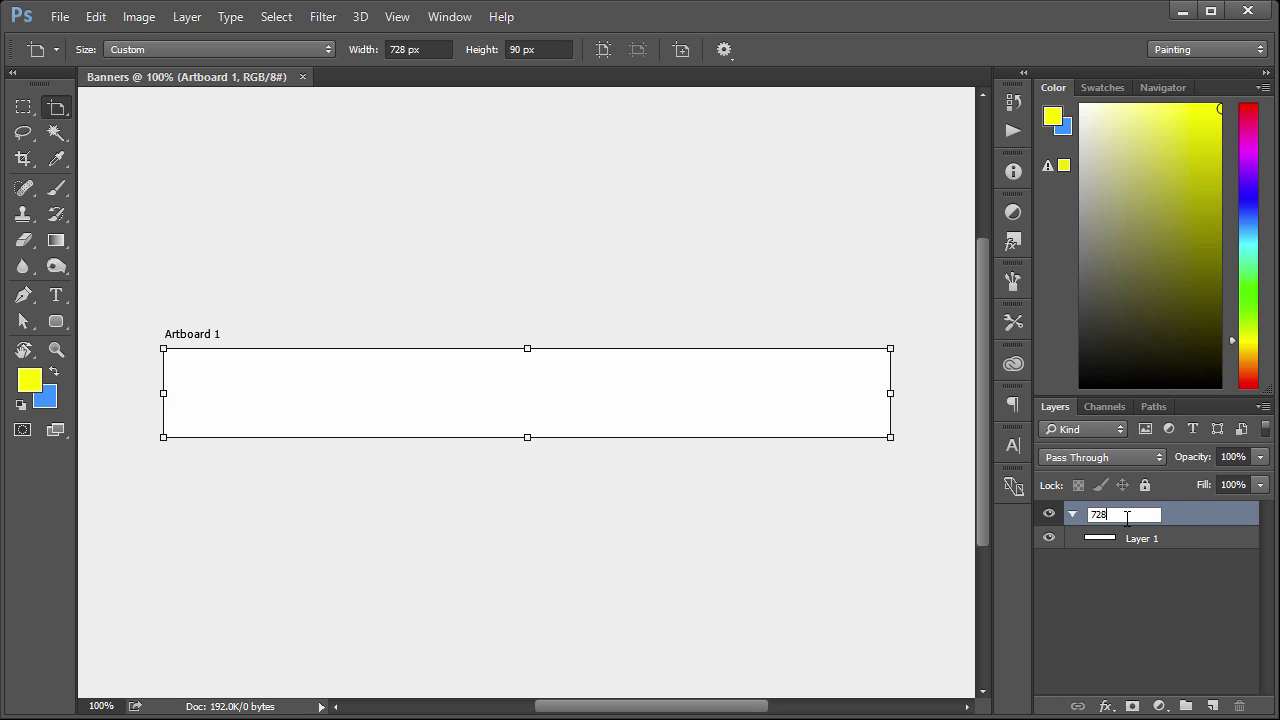
type("x90")
key("Return")
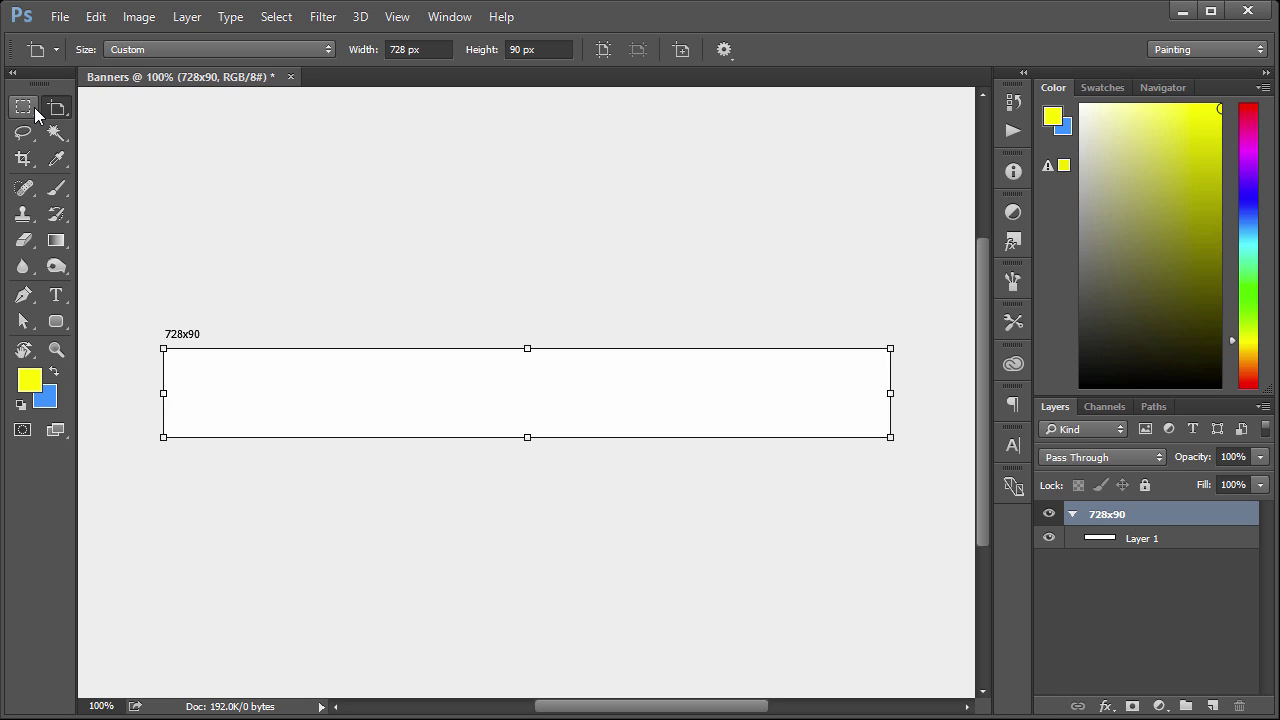
Step: Draw a first rectangle over the middle of the banner with the Rectangle Tool
left_click_drag(62, 107, 110, 99)
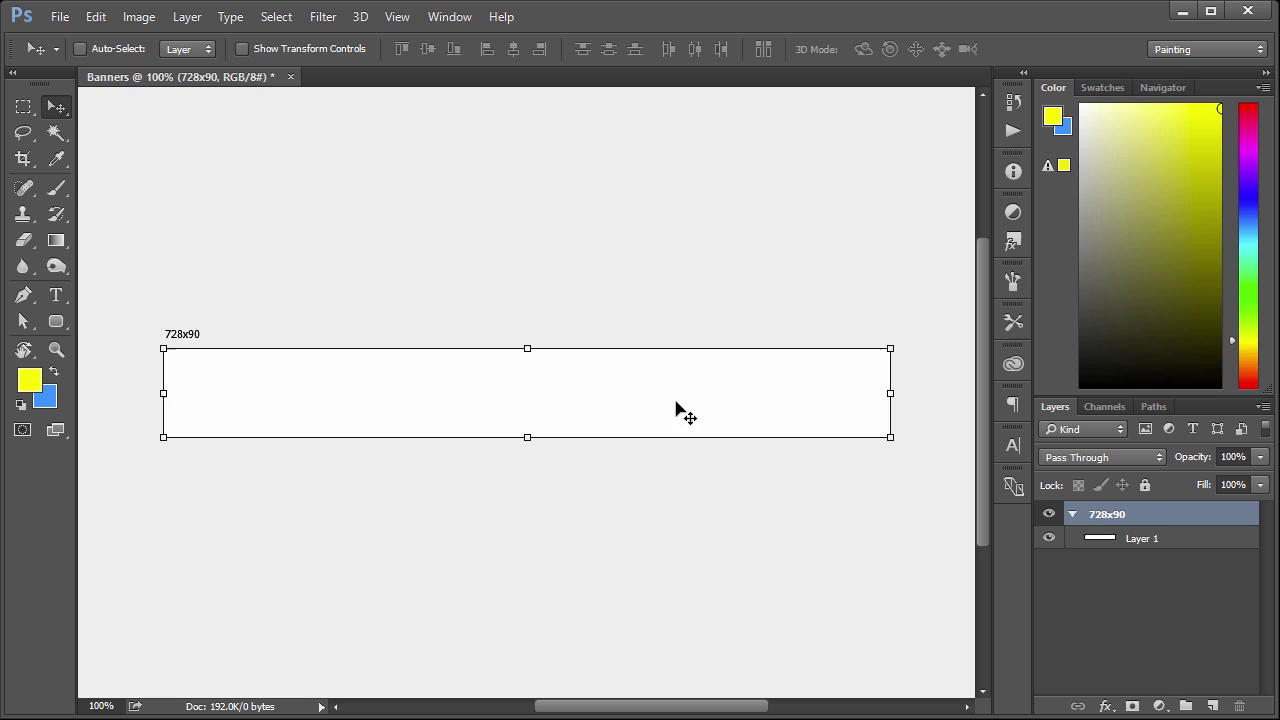
left_click(1157, 541)
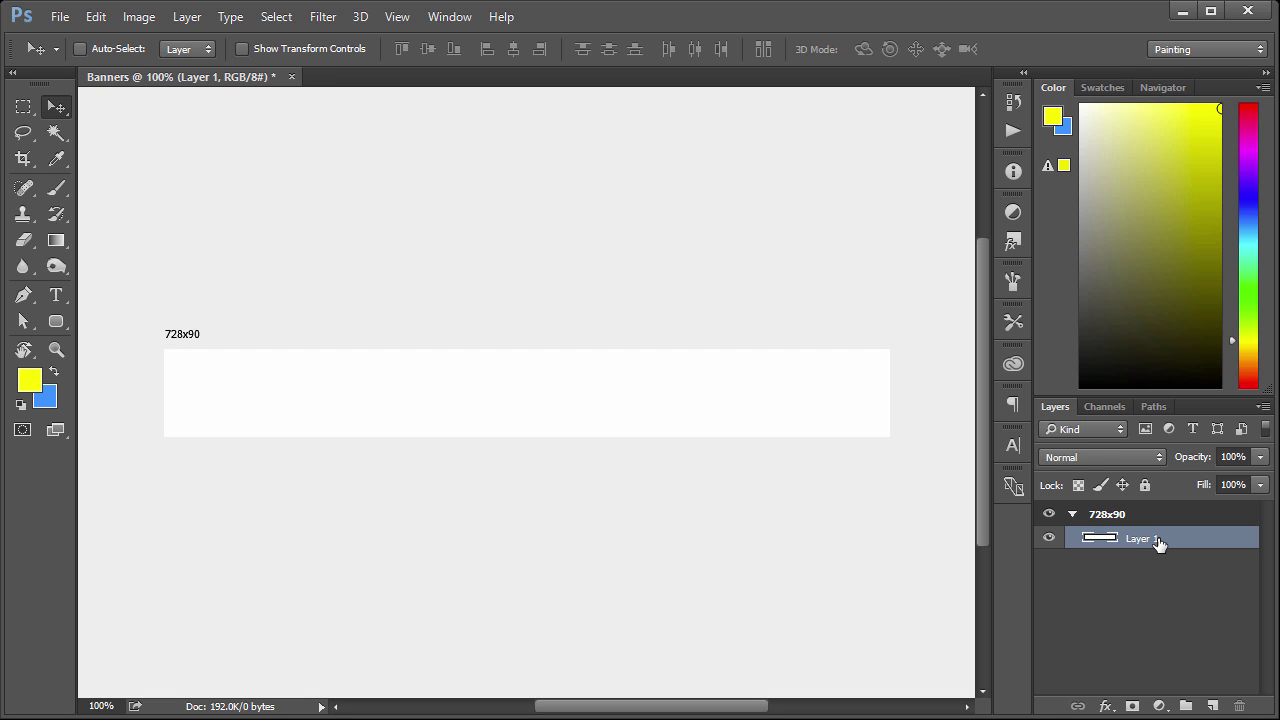
left_click_drag(56, 321, 95, 323)
left_click_drag(418, 186, 702, 545)
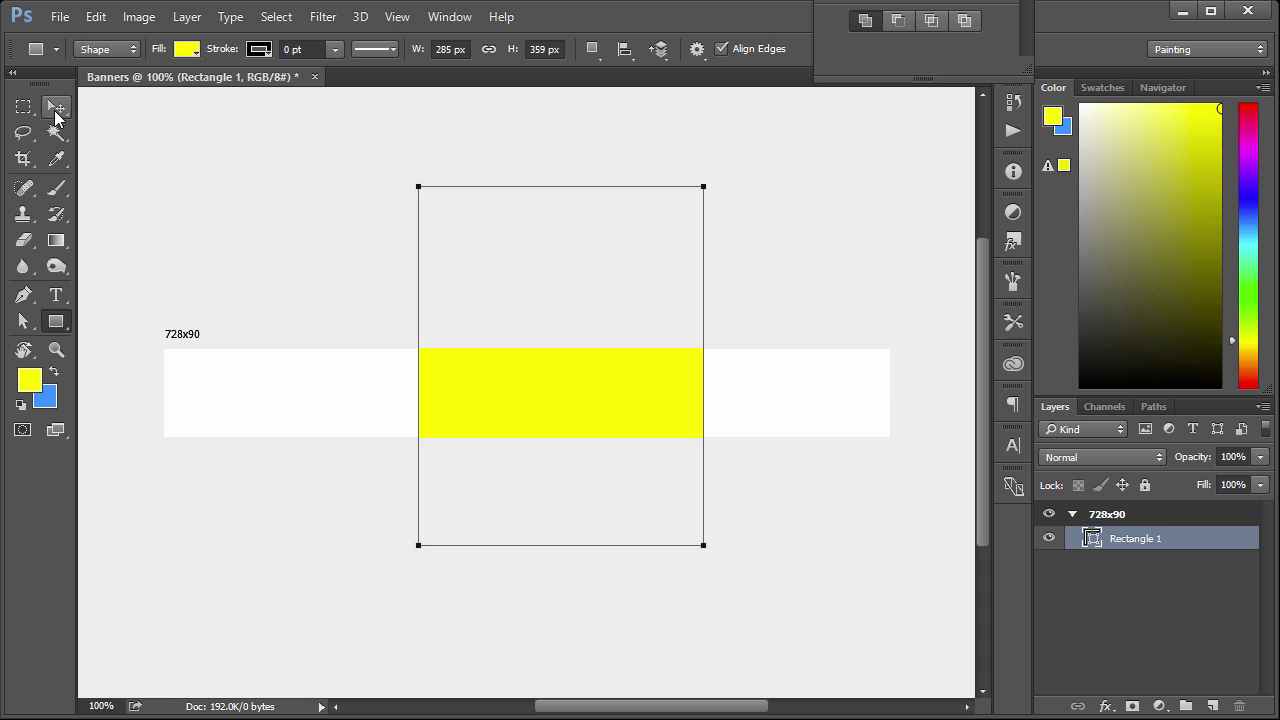
Step: Draw a rectangle covering the whole 728x90 artboard and delete the smaller first rectangle
left_click(55, 110)
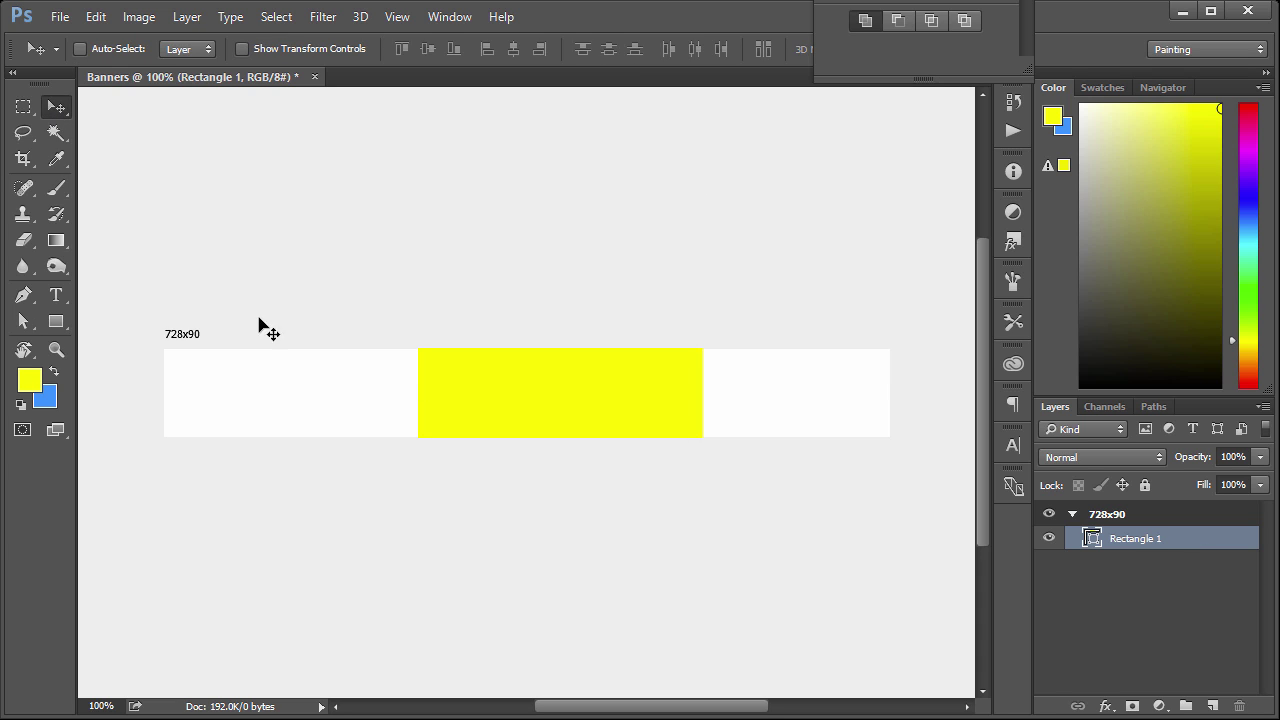
left_click(56, 321)
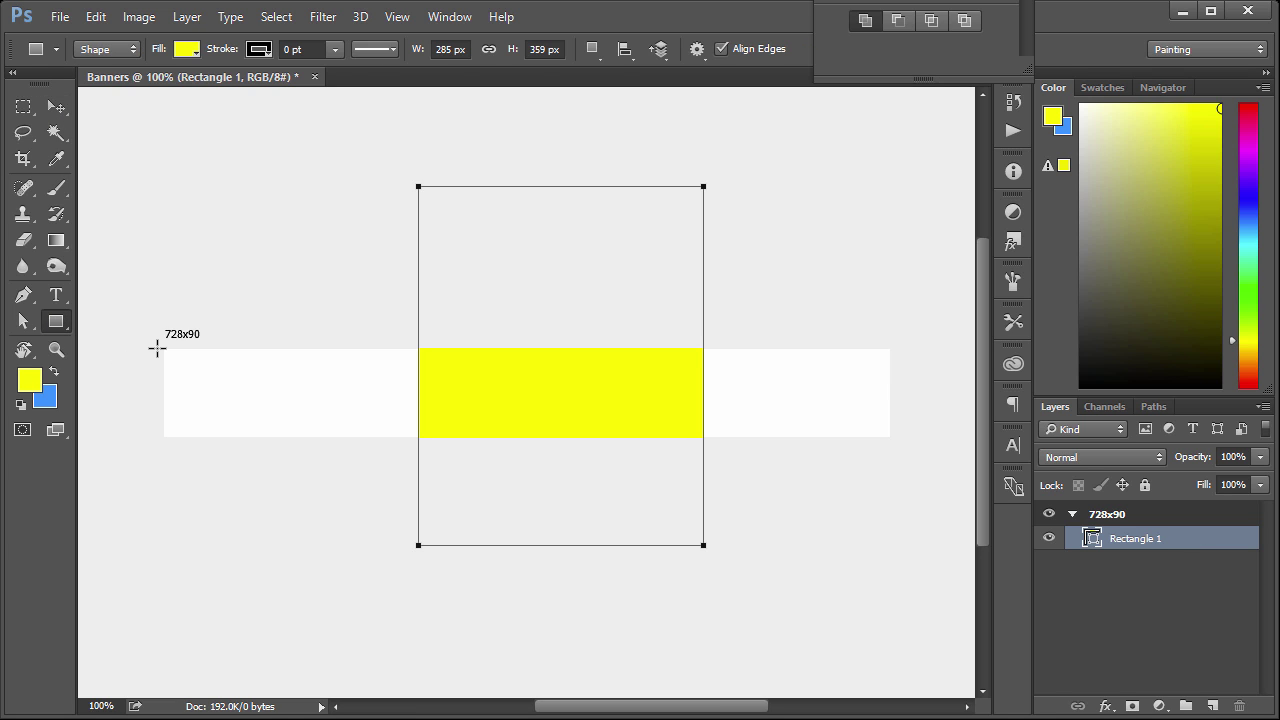
right_click(56, 321)
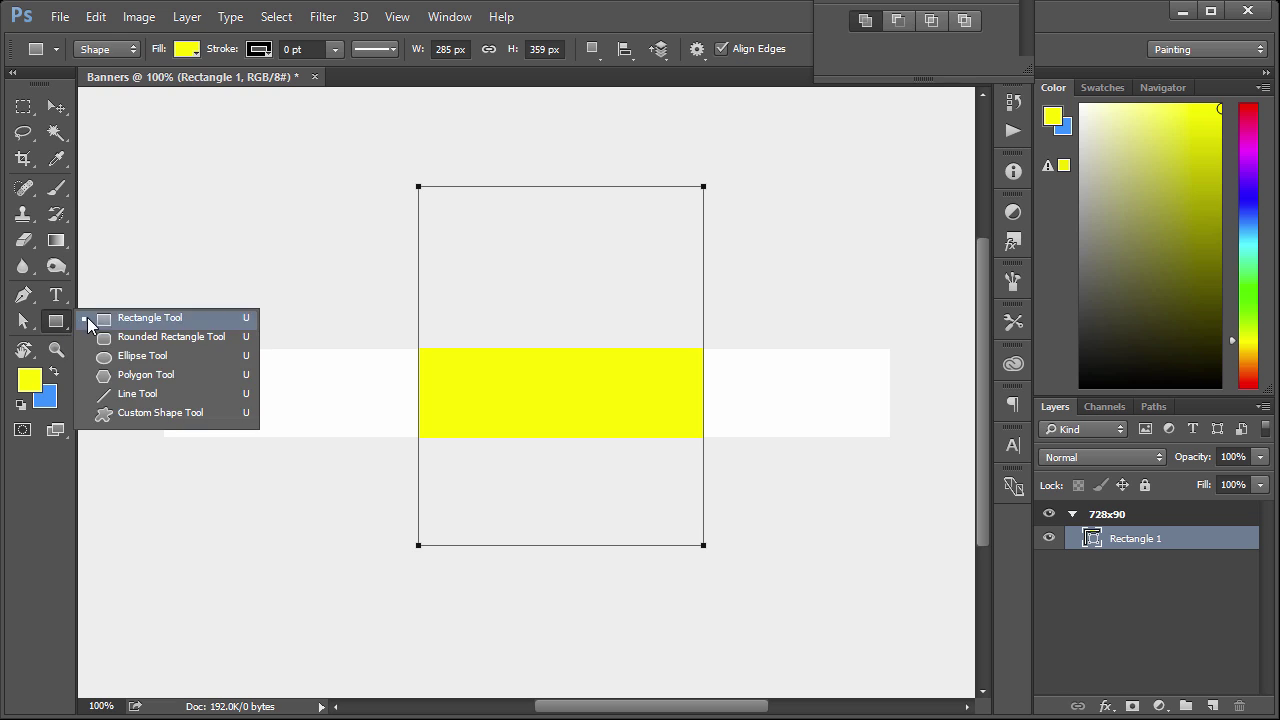
left_click(74, 322)
left_click_drag(160, 346, 891, 437)
left_click(1173, 572)
key("Delete")
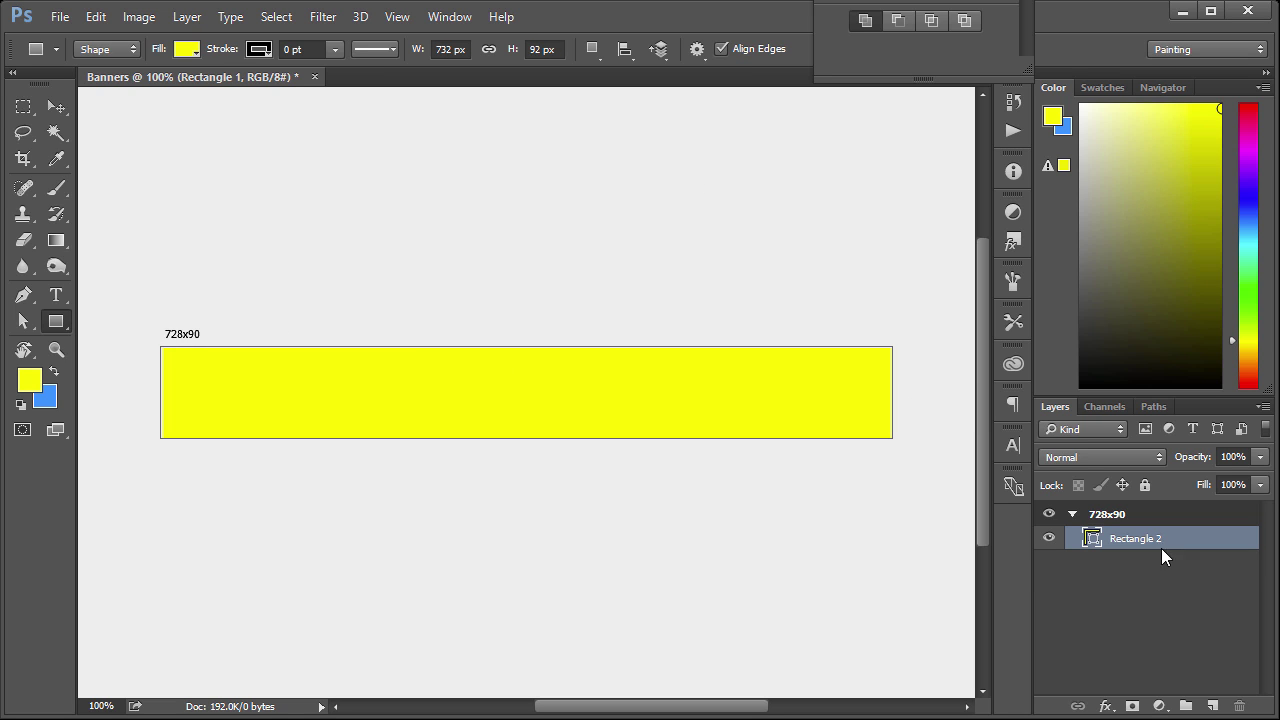
Step: Change Rectangle 2's fill from yellow to dark navy #18252b
double_click(1092, 541)
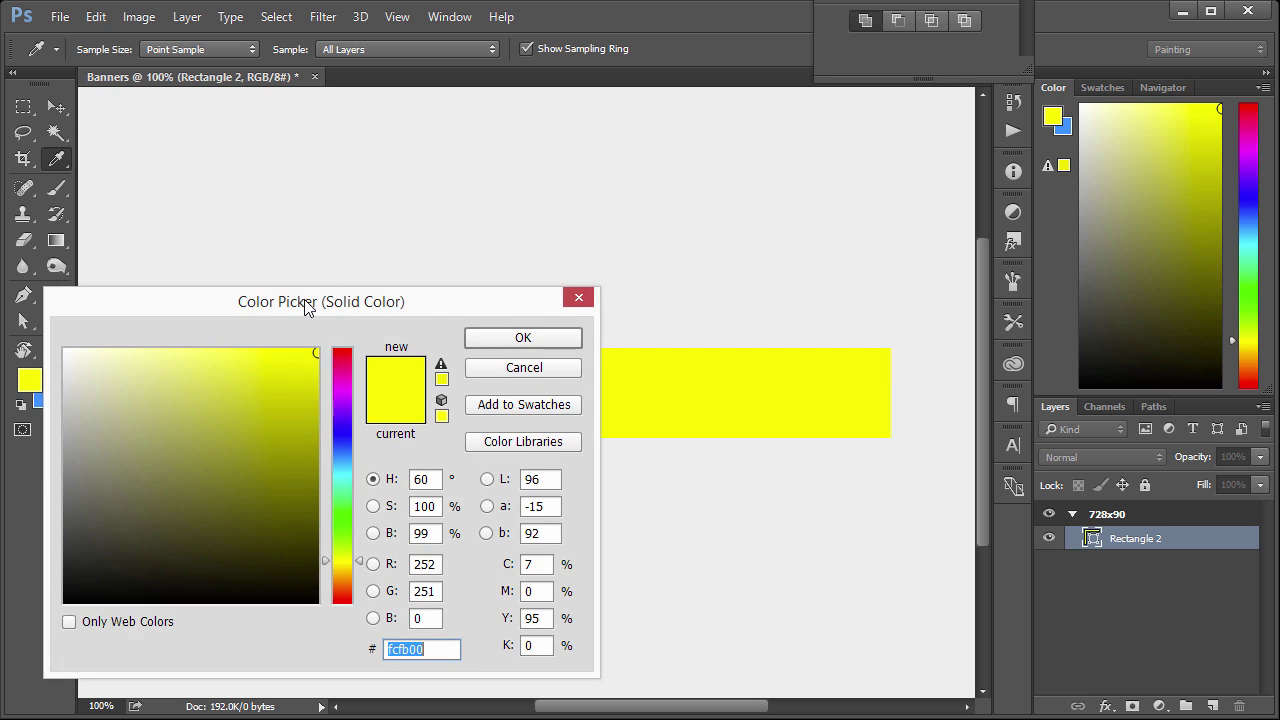
left_click_drag(306, 302, 767, 184)
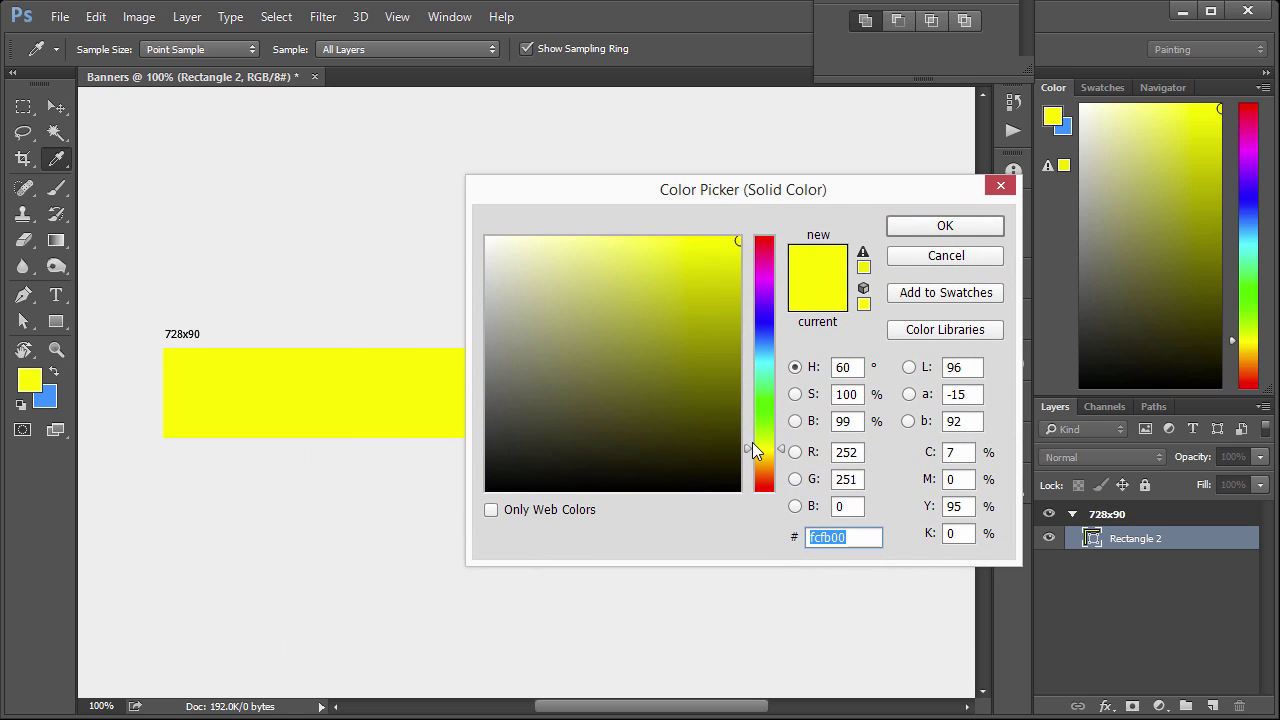
left_click_drag(766, 347, 769, 351)
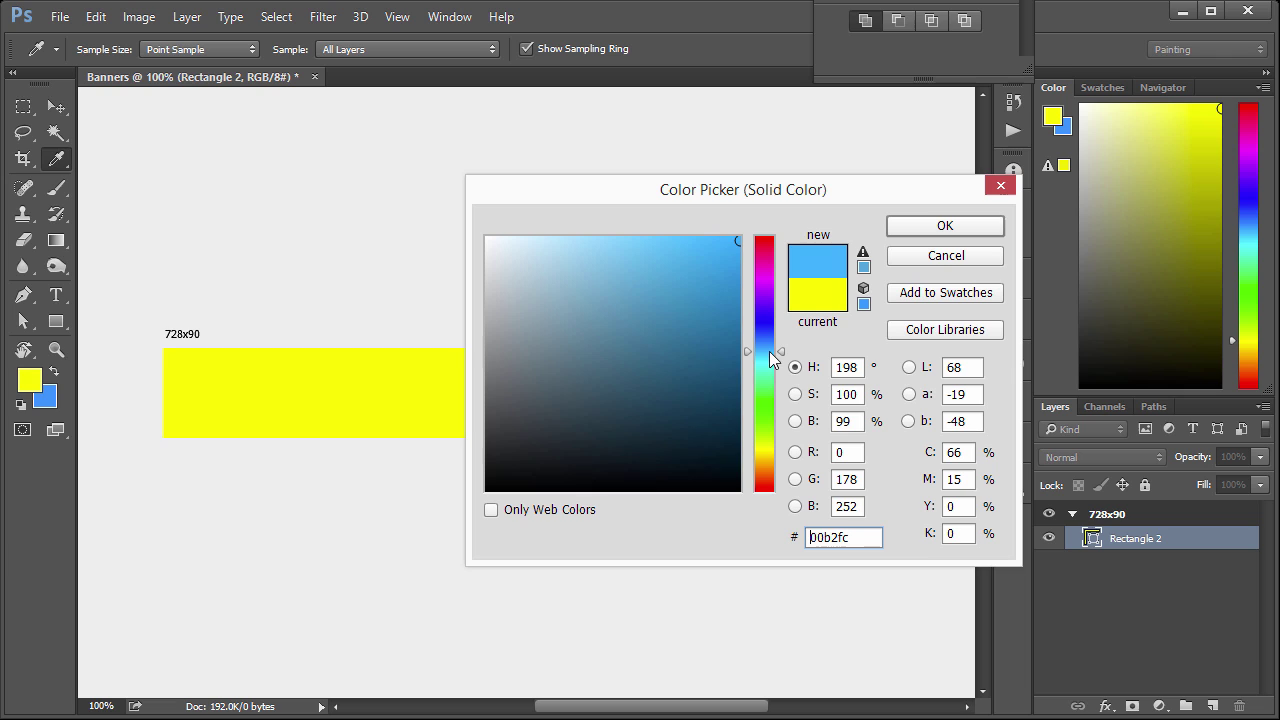
left_click(588, 452)
left_click_drag(591, 452, 598, 448)
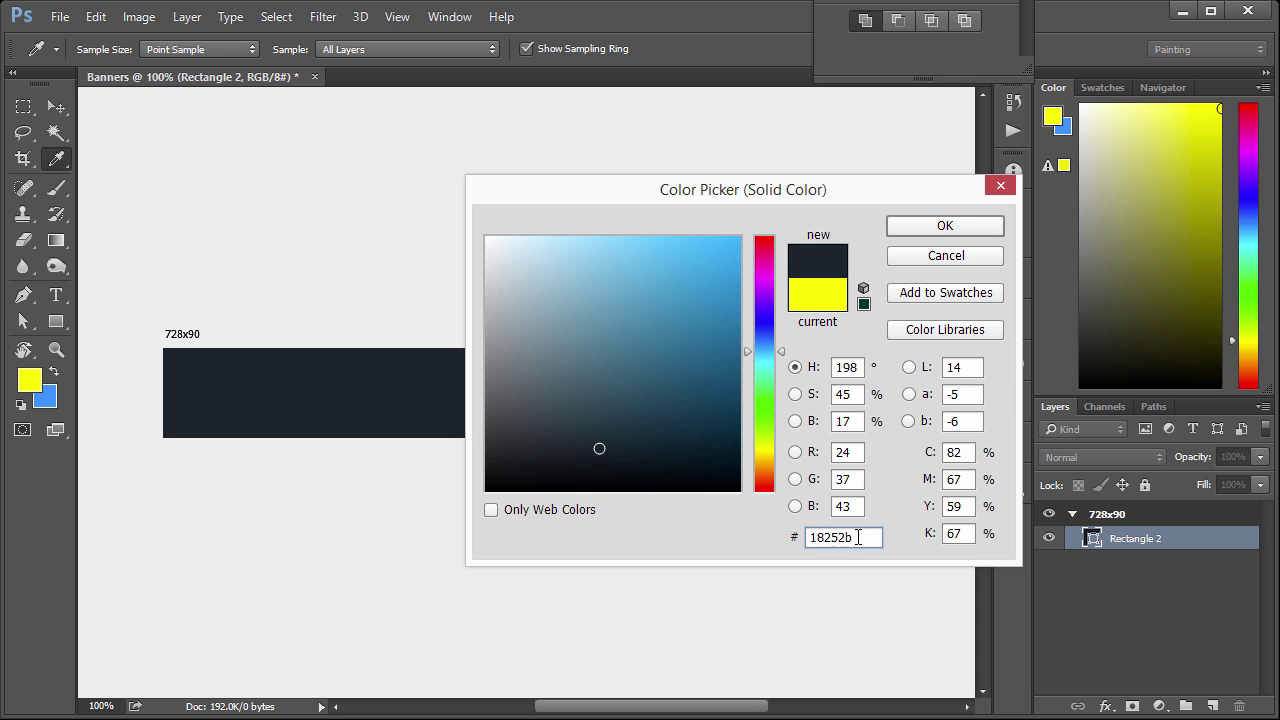
left_click(914, 230)
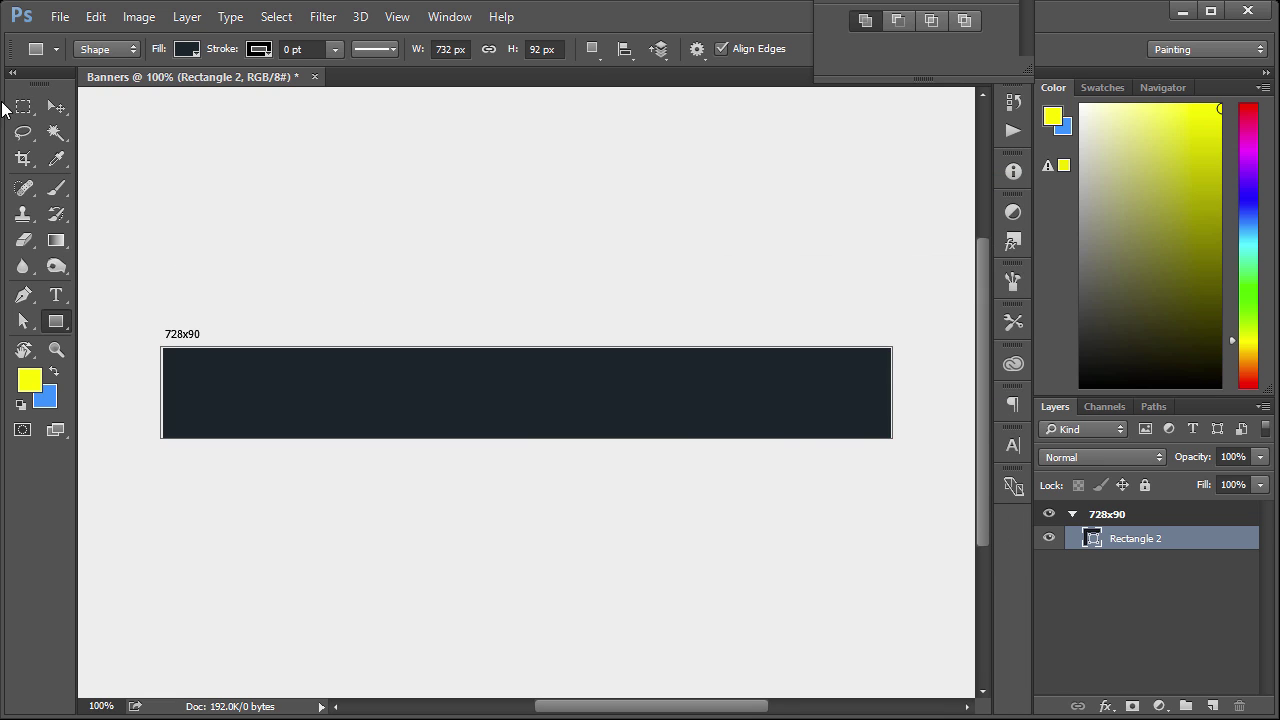
left_click(56, 107)
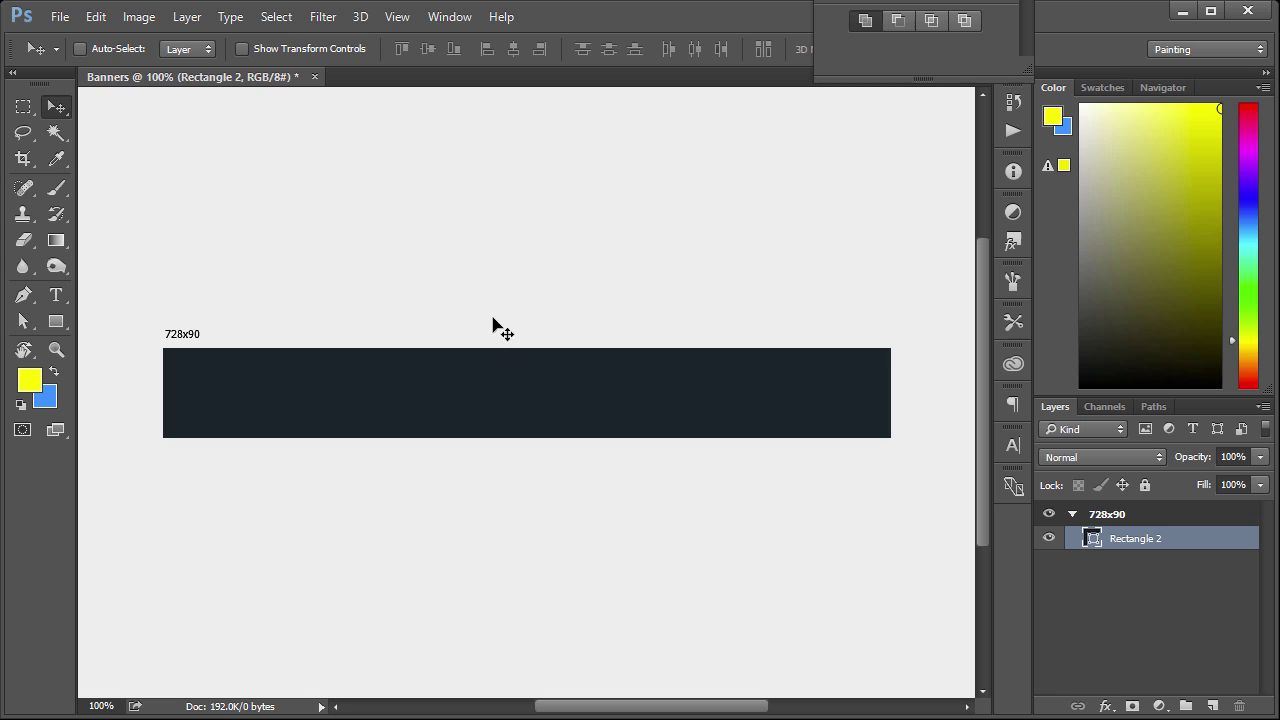
Step: Add the left-aligned headline text on the banner's left side
left_click(66, 295)
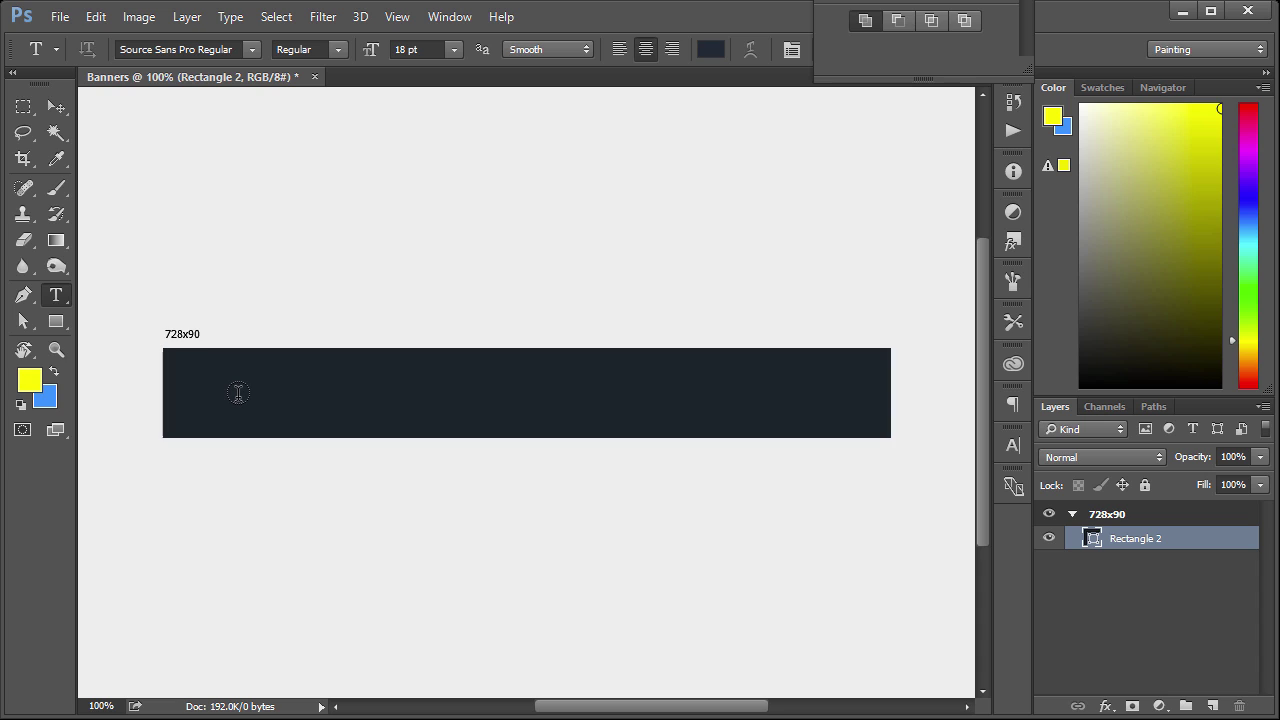
left_click(211, 393)
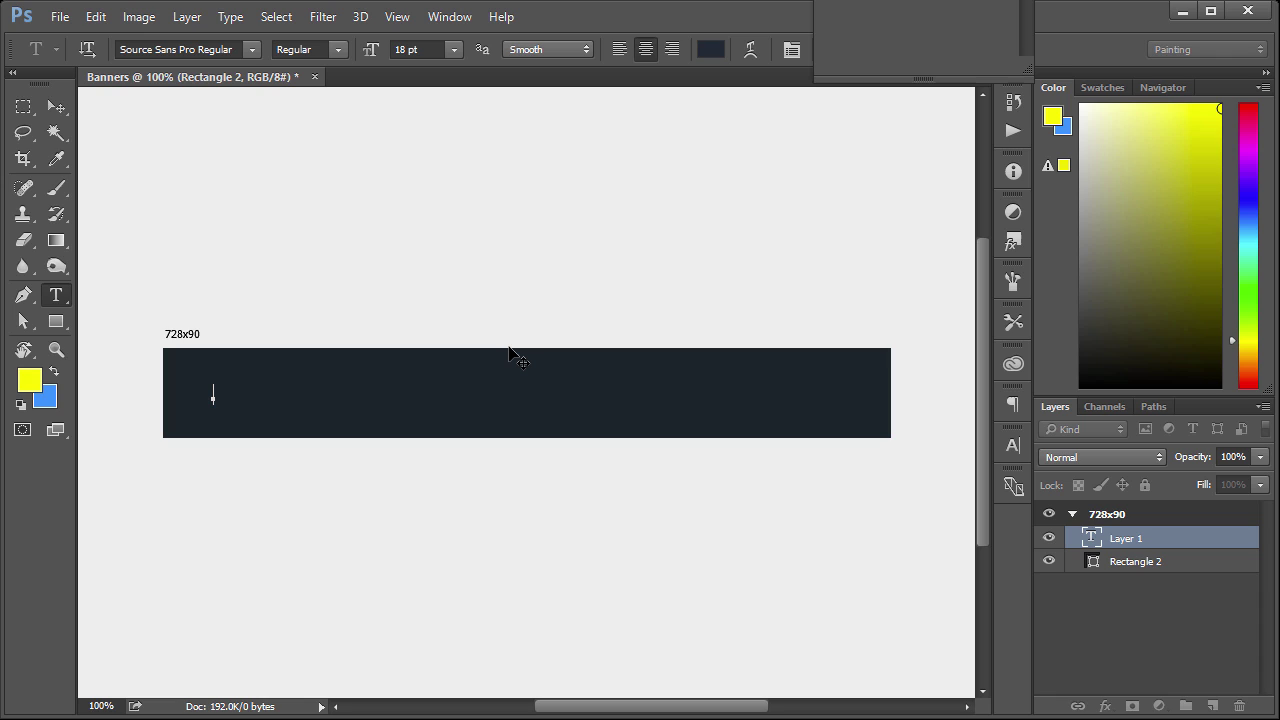
type("Get")
key("ctrl+a")
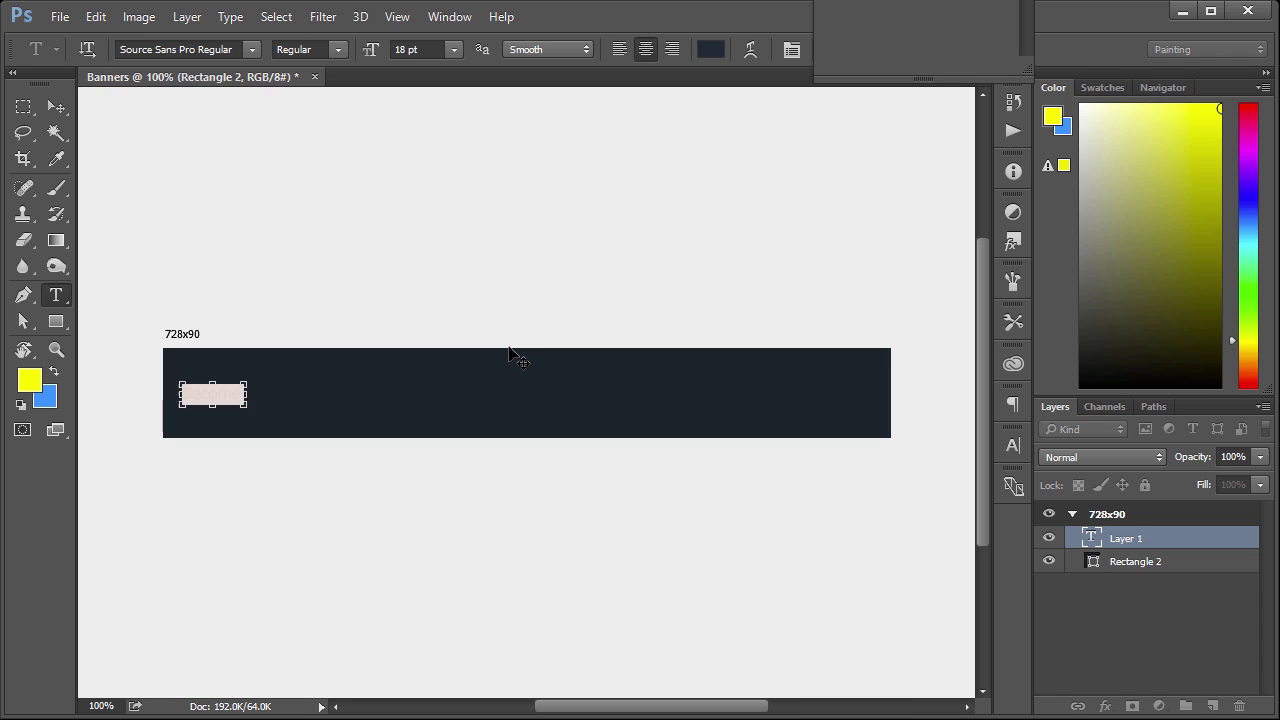
type("Get")
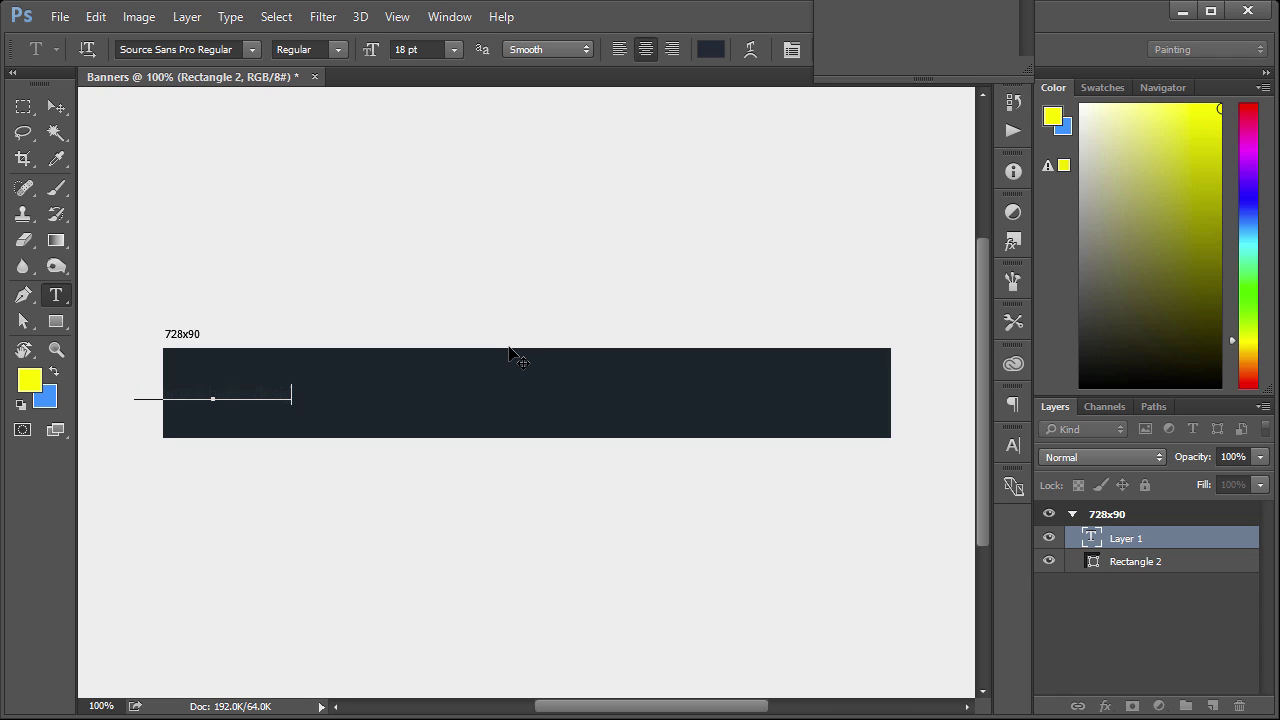
left_click(619, 50)
left_click(56, 266)
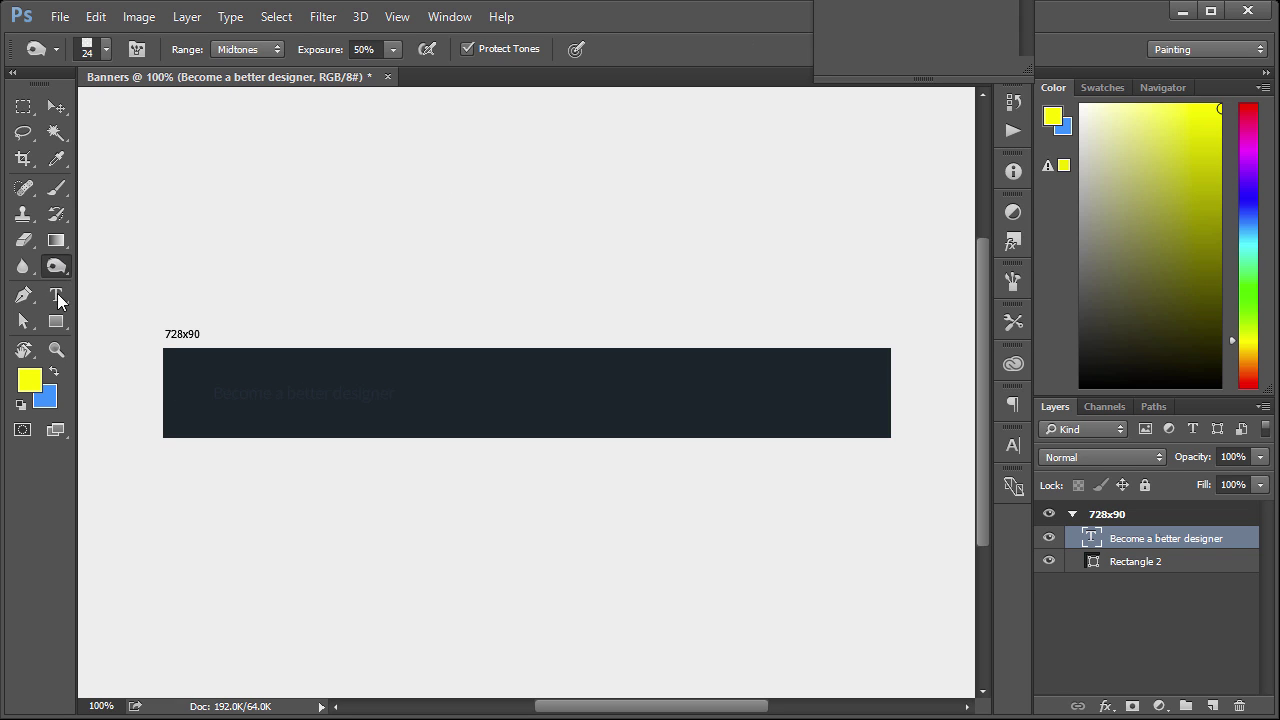
Step: Colour the headline white (#ffffff) and scale it up to about 157%
left_click(56, 294)
left_click(718, 57)
type("ffffff")
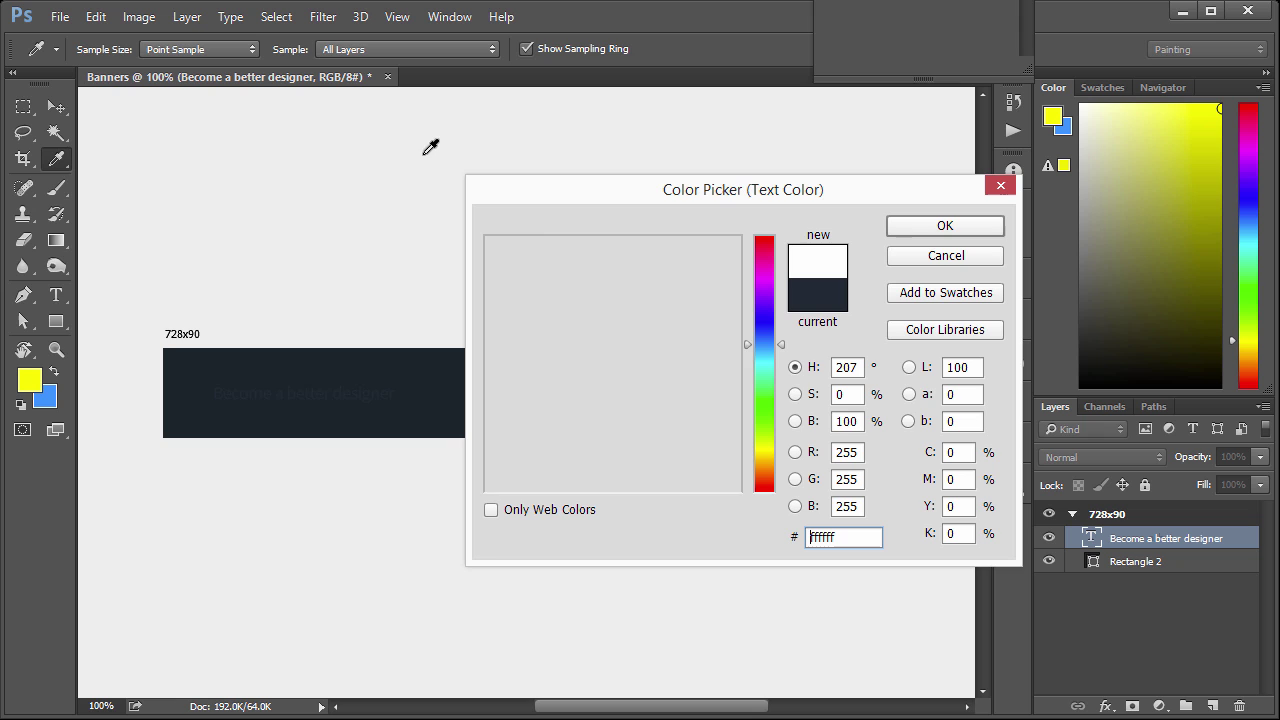
left_click(935, 225)
key("ctrl+t")
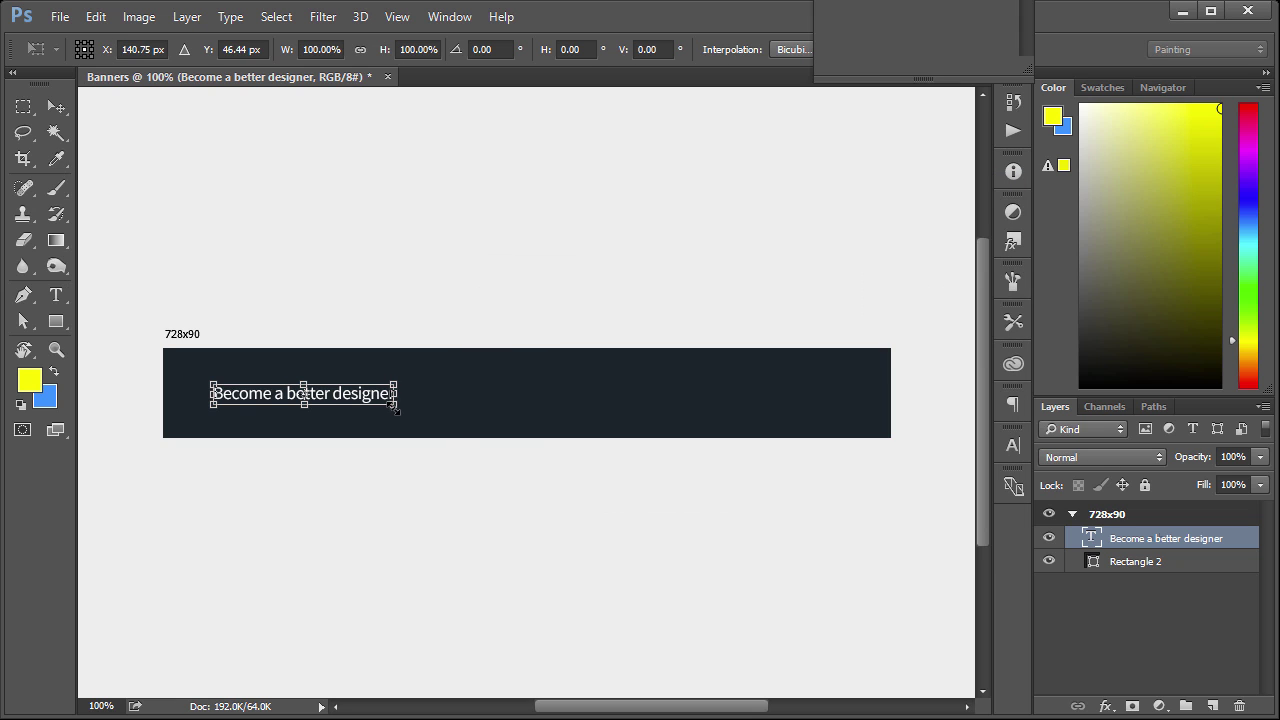
left_click_drag(394, 408, 469, 395)
left_click(56, 107)
left_click(189, 14)
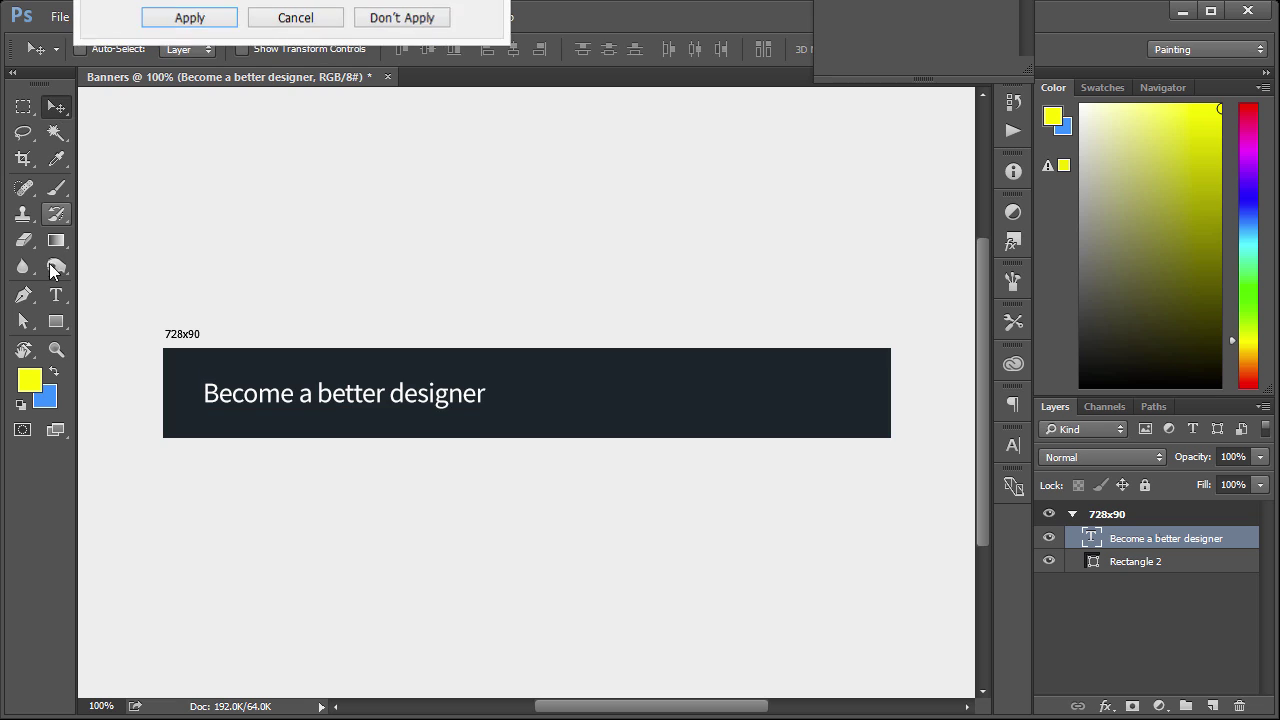
Step: Set the headline font style to Source Sans Pro Light
key("t")
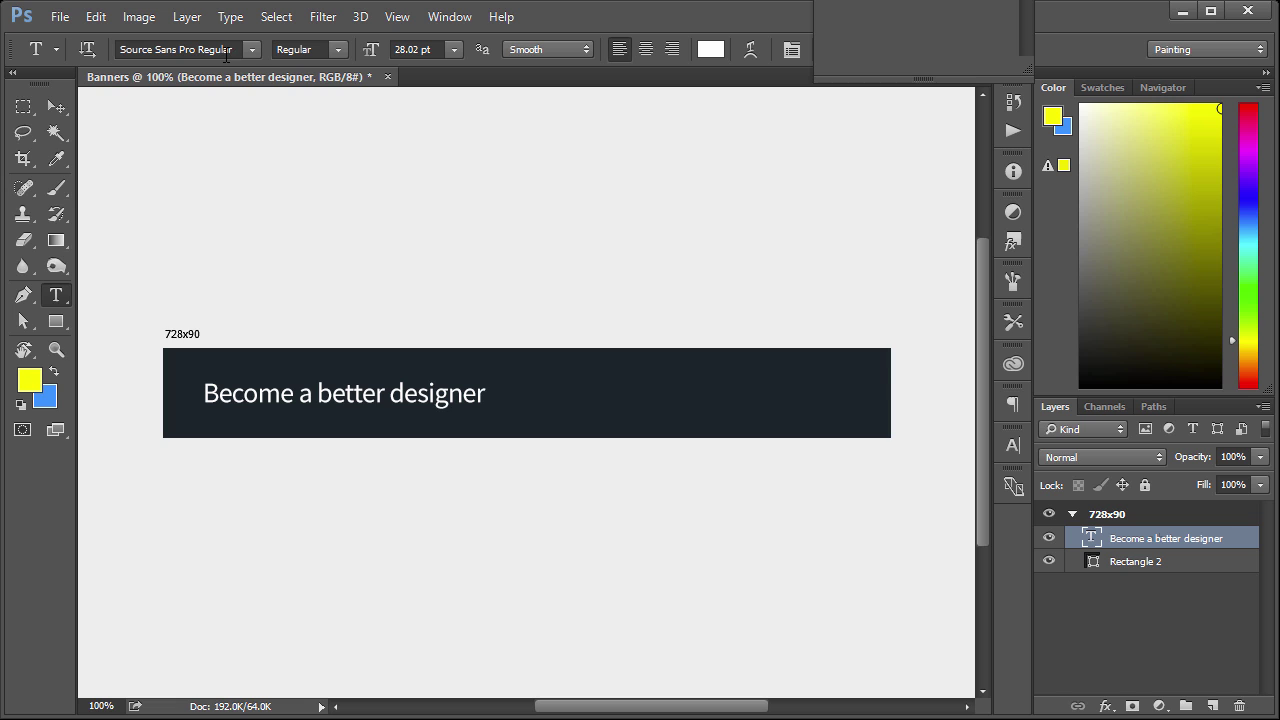
left_click(335, 49)
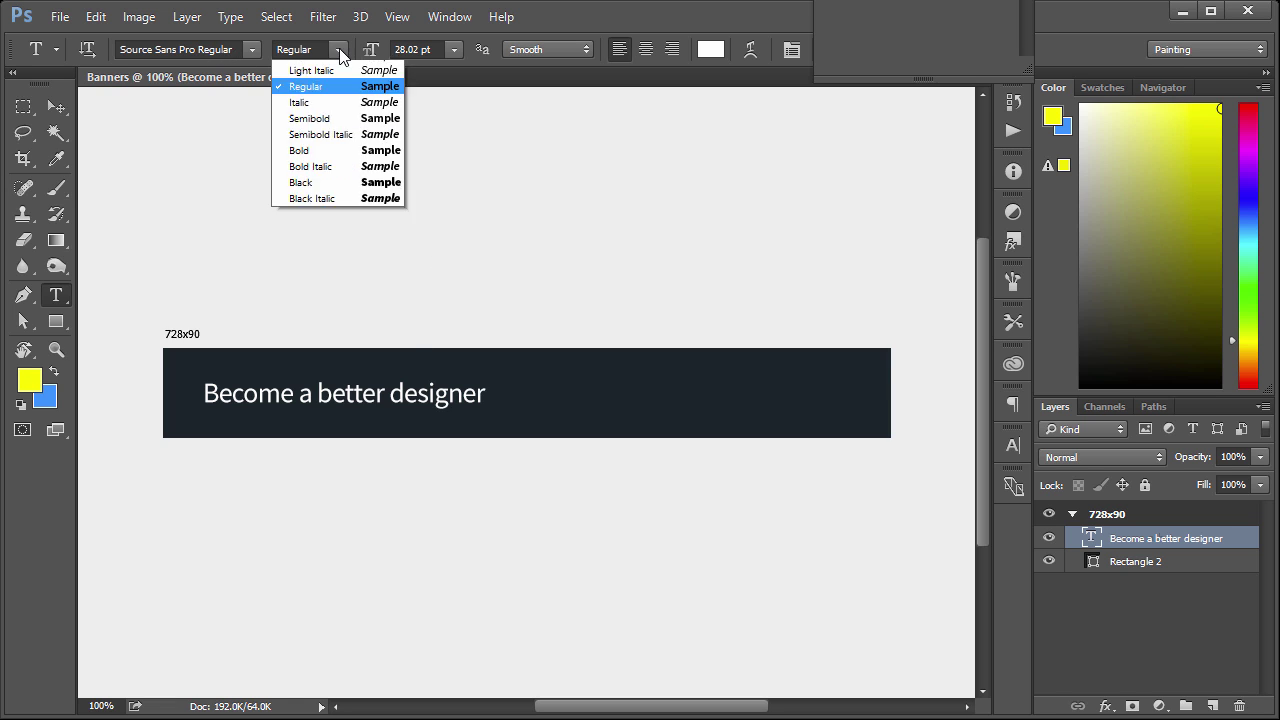
left_click(300, 101)
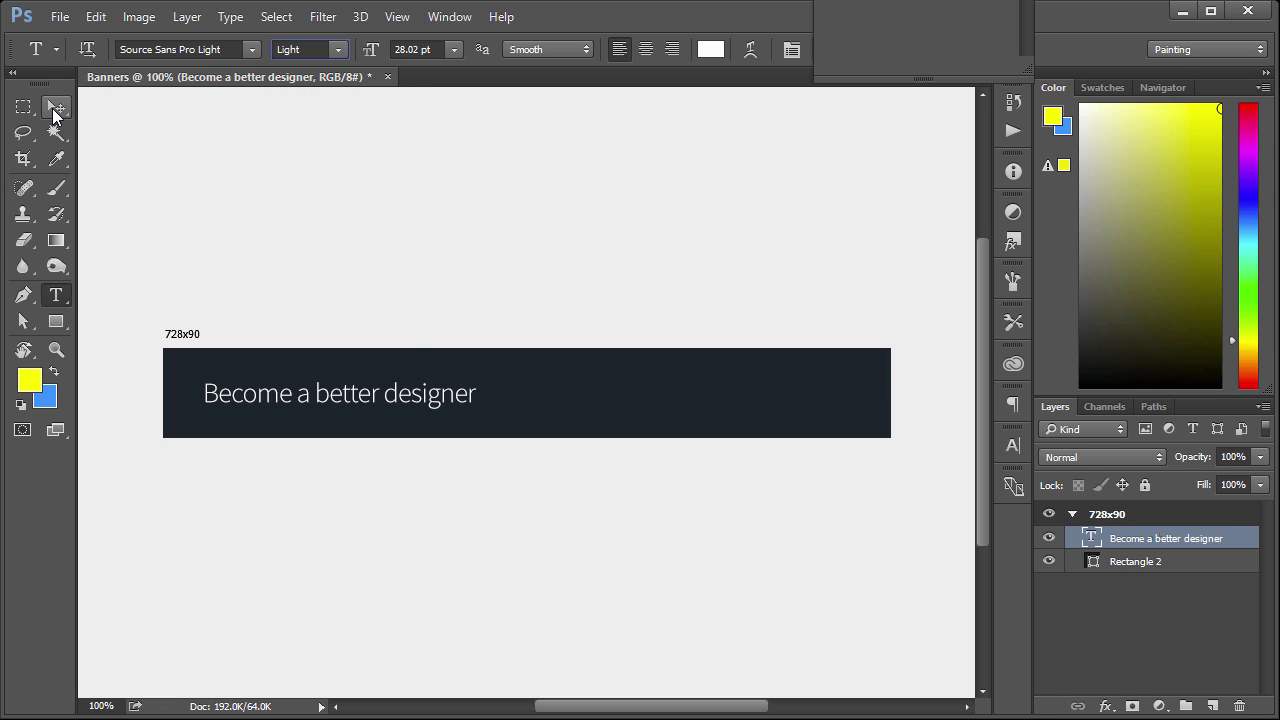
left_click(52, 108)
Step: Draw a 255 × 44 px rounded rectangle with 4 px corner radius on the banner's right
left_click(57, 324)
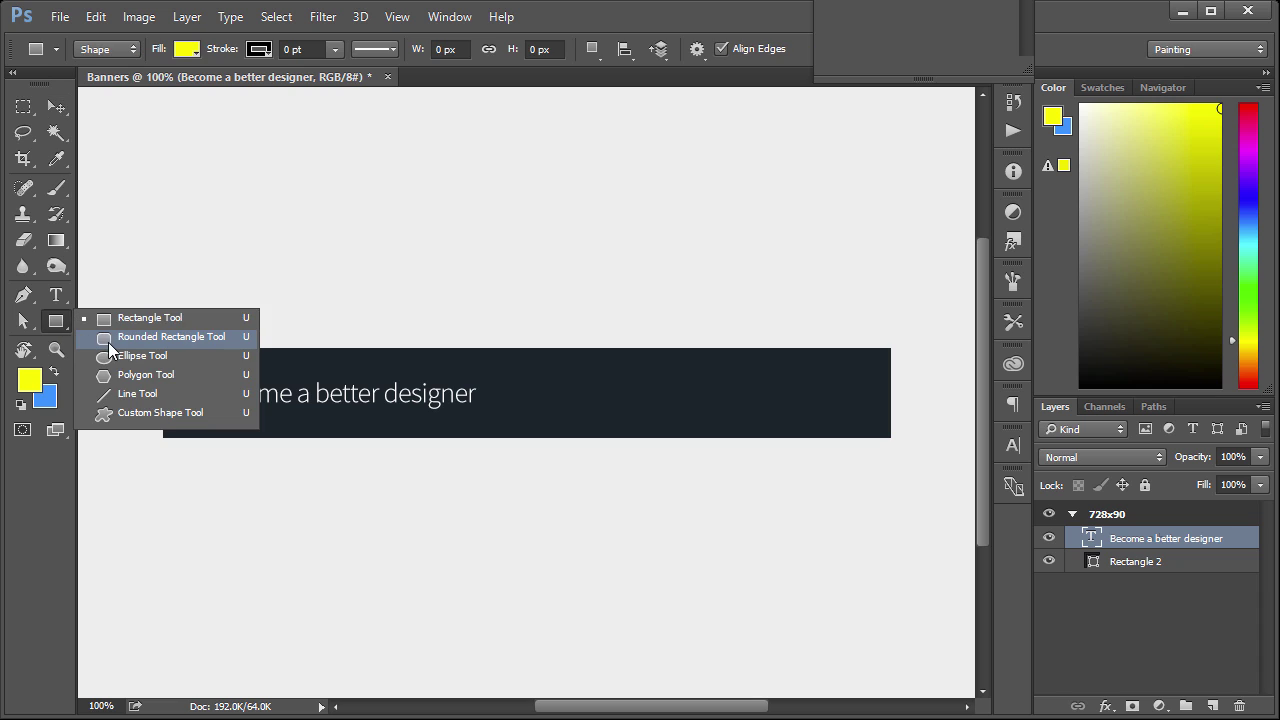
left_click(114, 343)
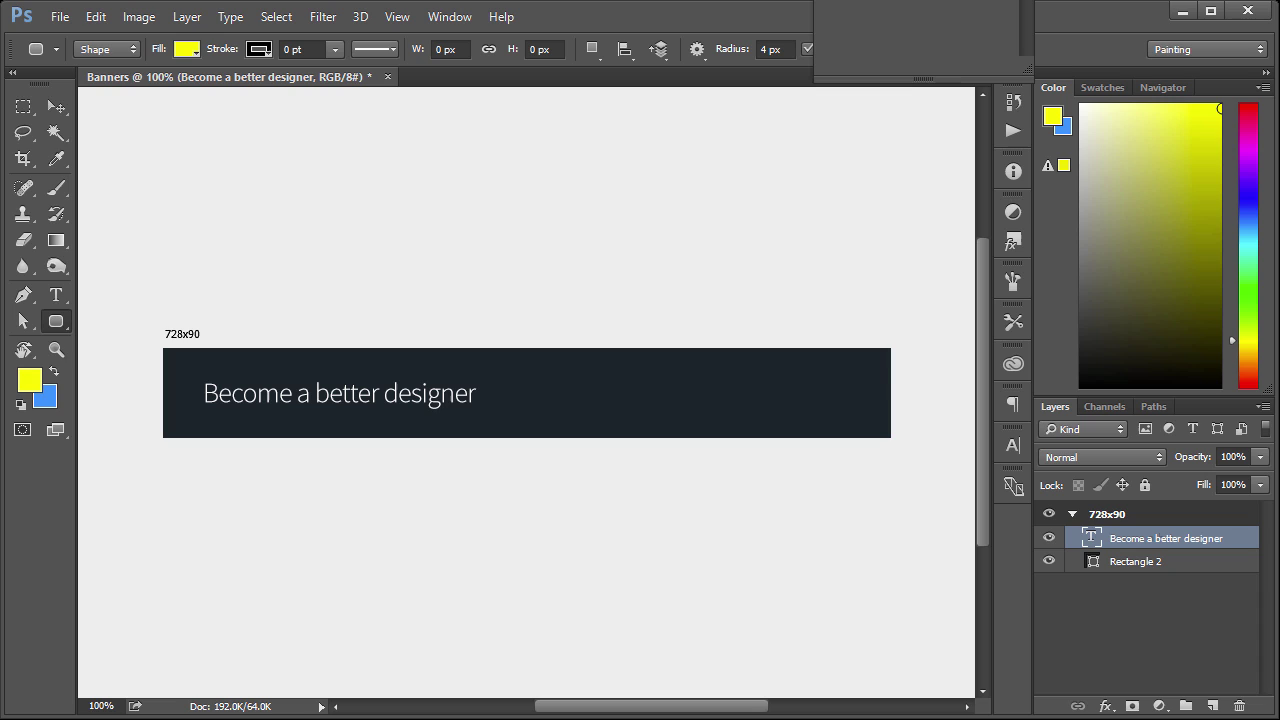
left_click(759, 48)
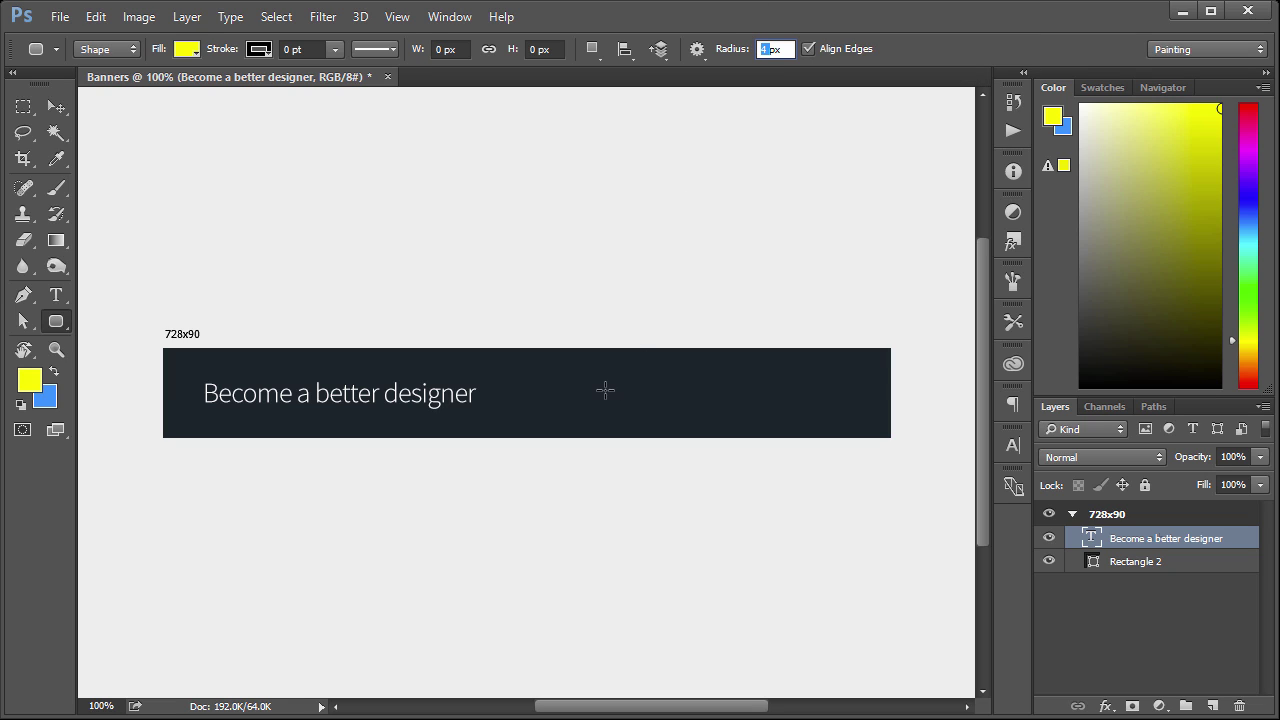
left_click_drag(614, 370, 869, 413)
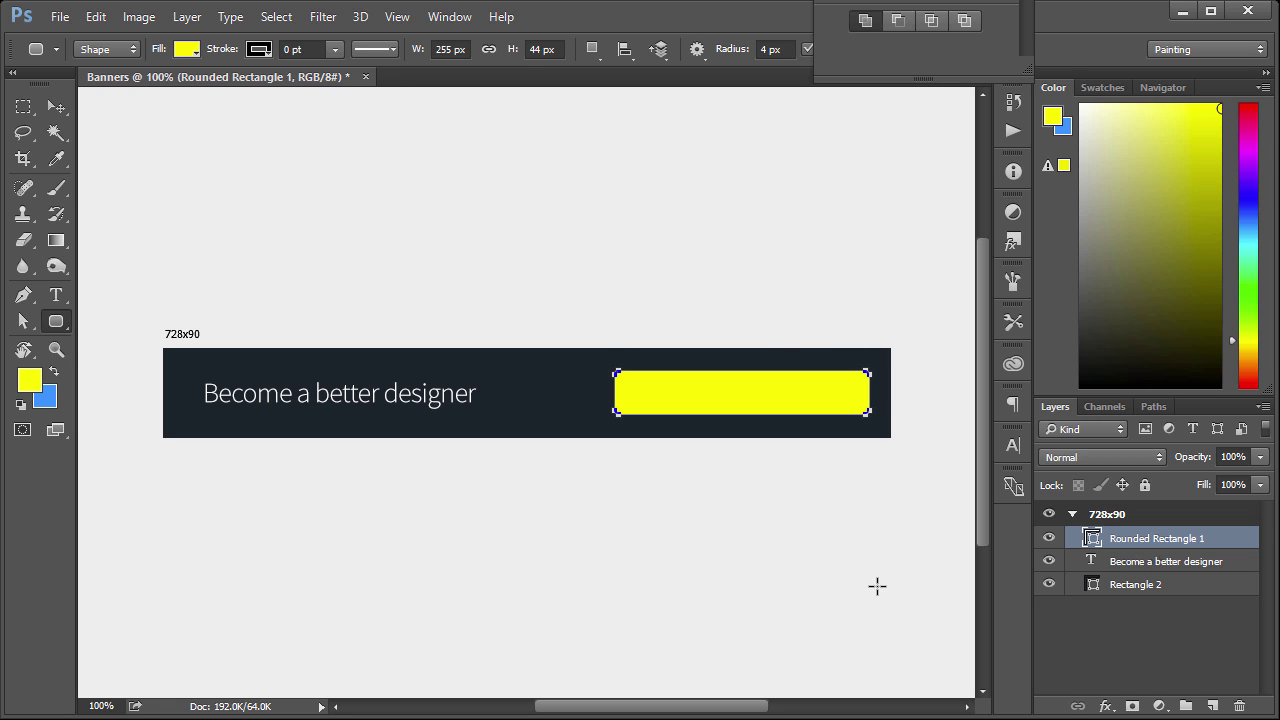
Step: Fill the button shape with teal #01dea7
double_click(1091, 537)
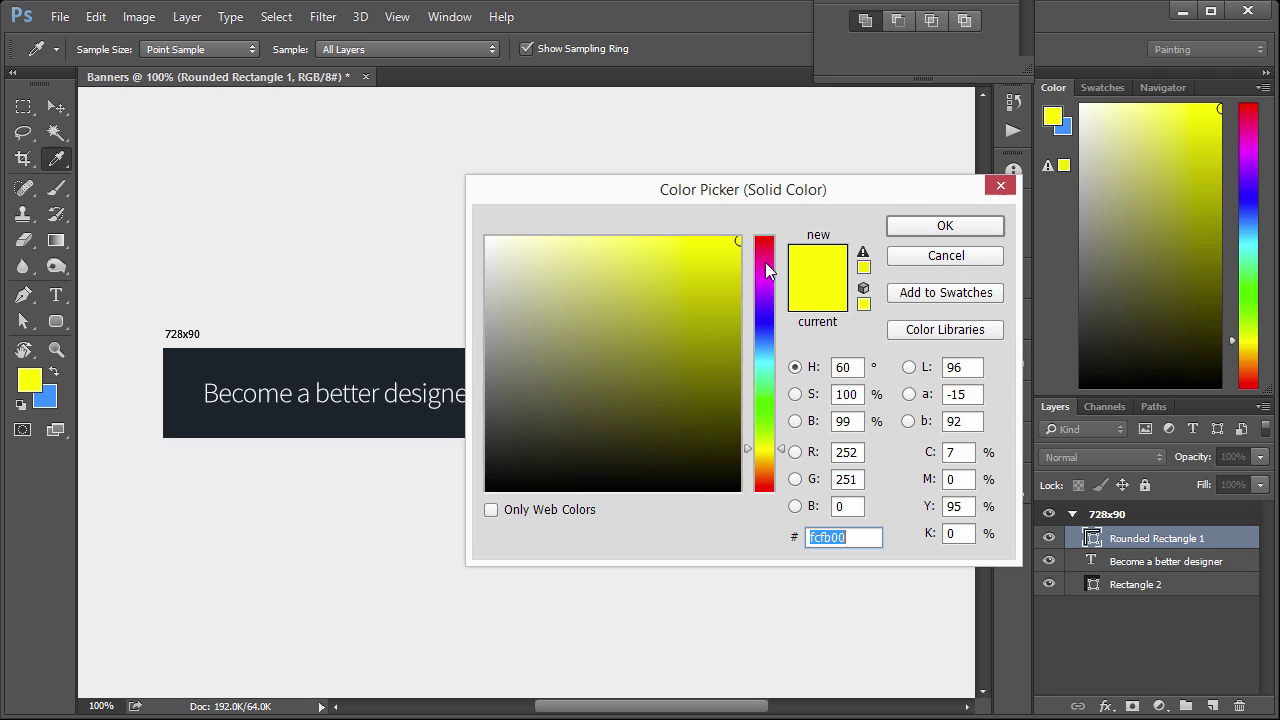
left_click_drag(866, 190, 442, 237)
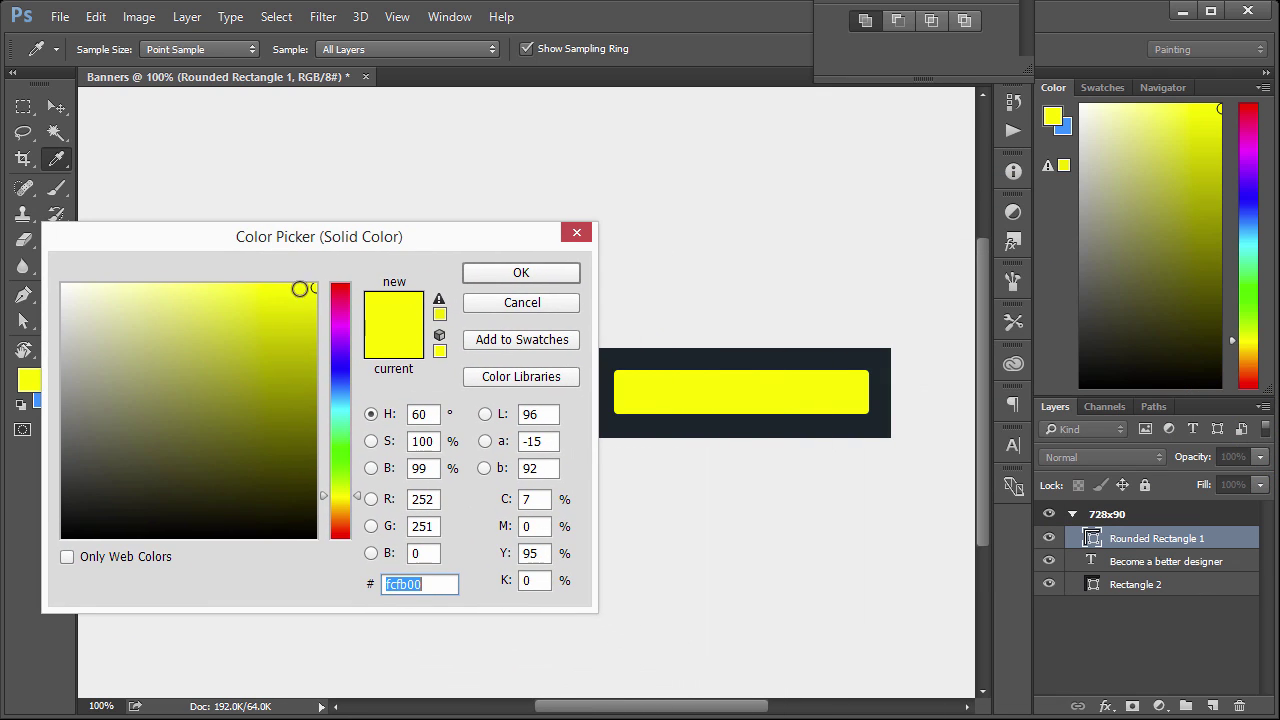
left_click(338, 420)
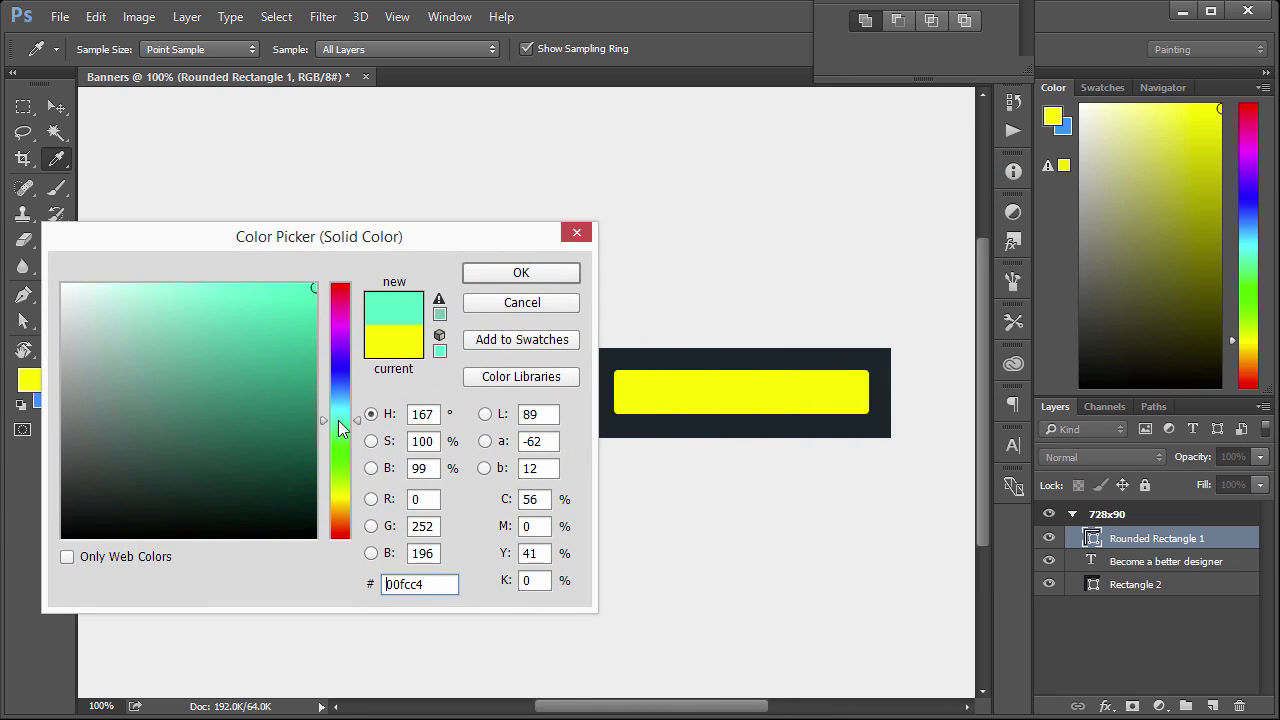
left_click(344, 421)
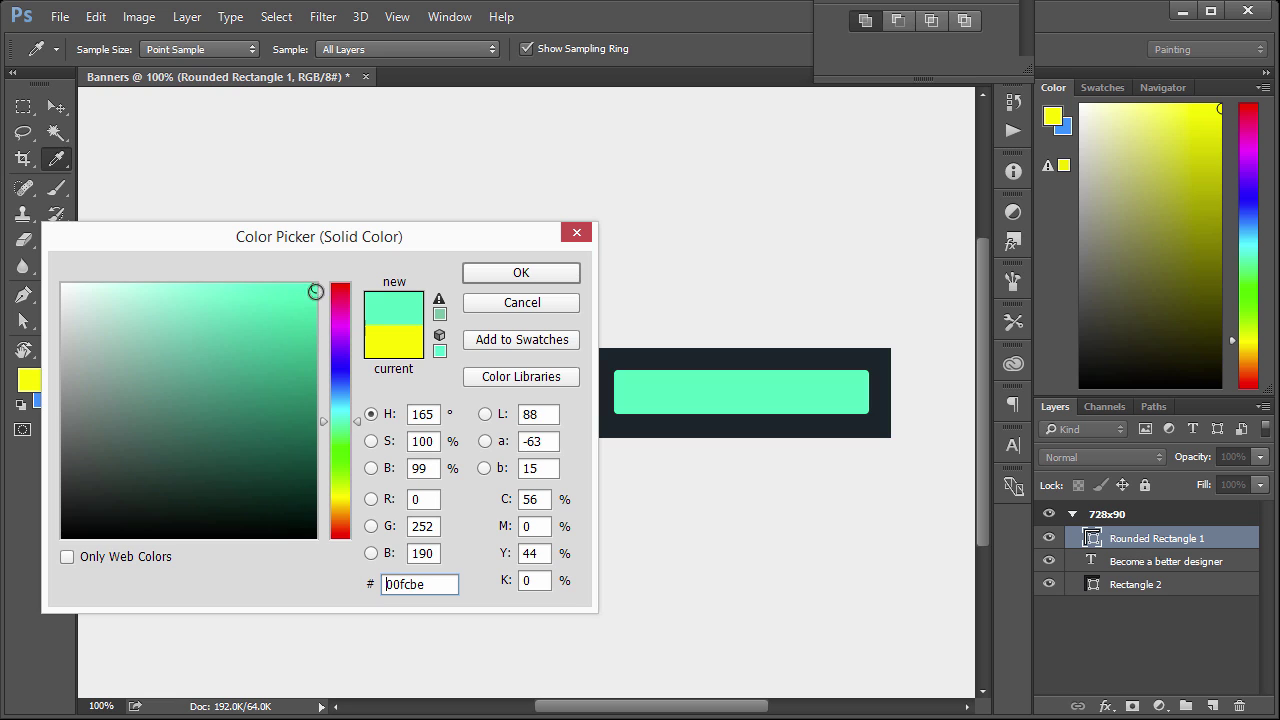
left_click(313, 317)
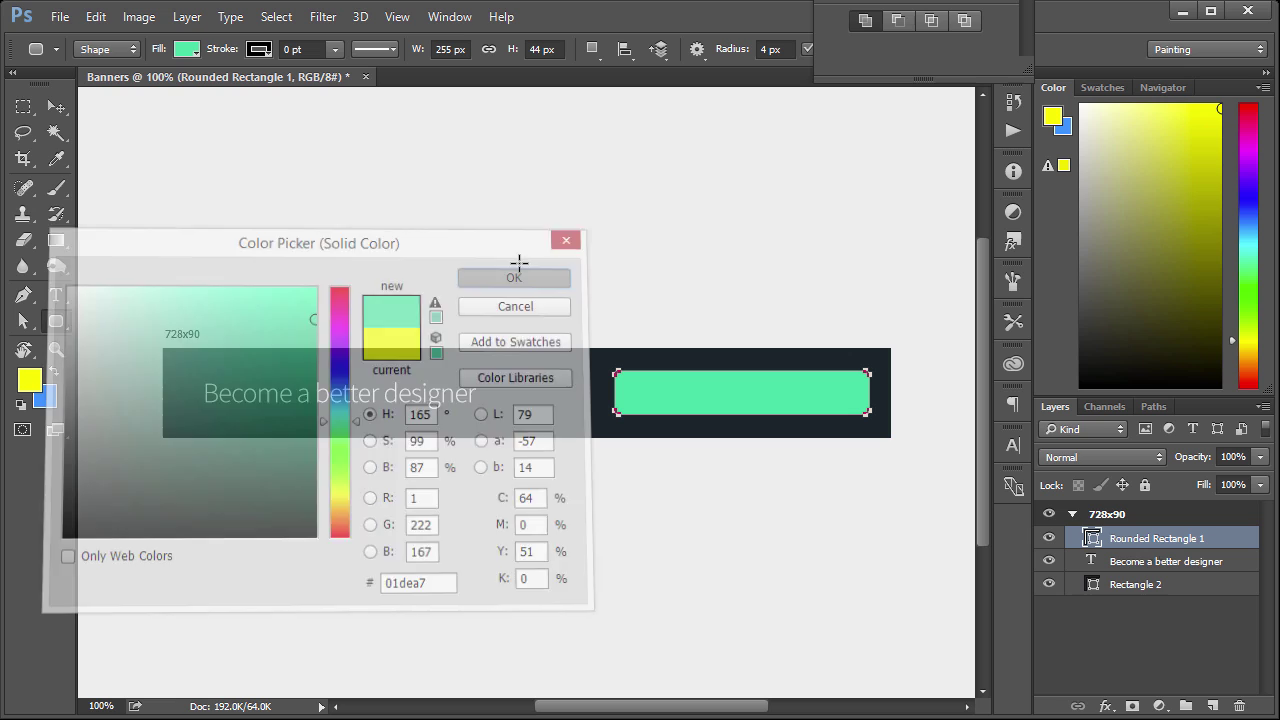
Step: Add the 'Let's do it' label inside the button, coloured the banner's dark navy
left_click(58, 294)
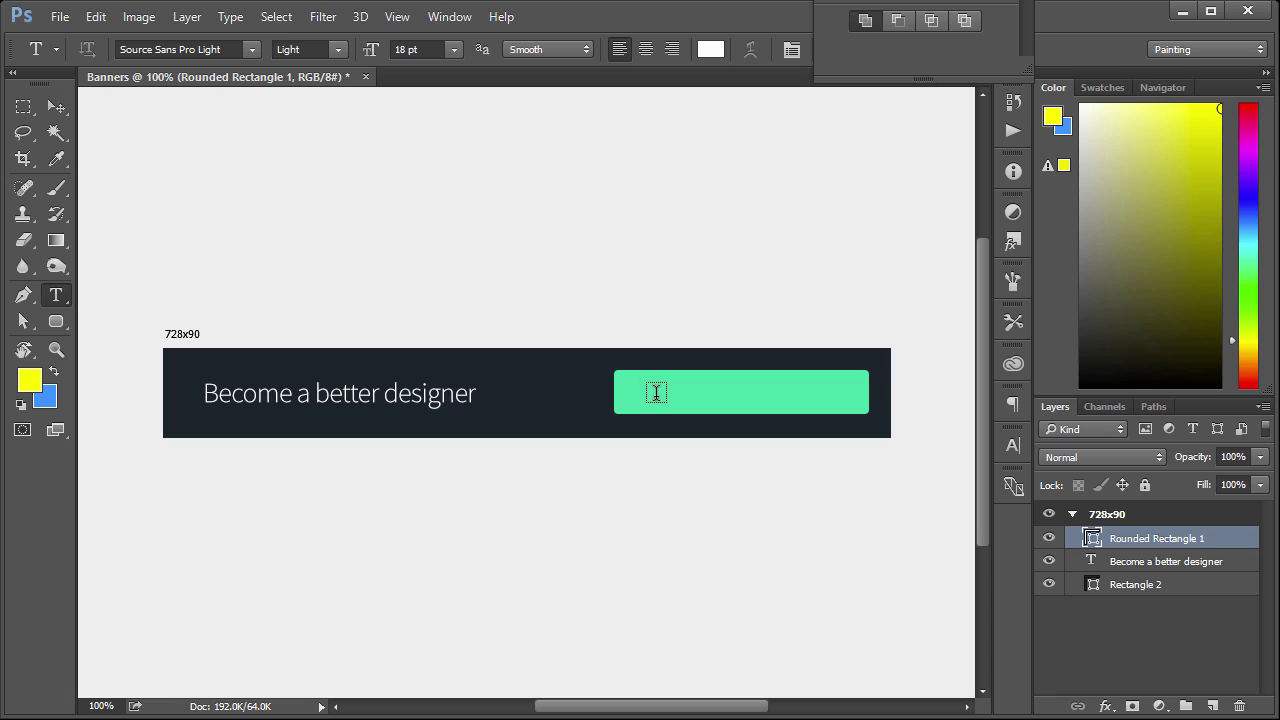
left_click(655, 392)
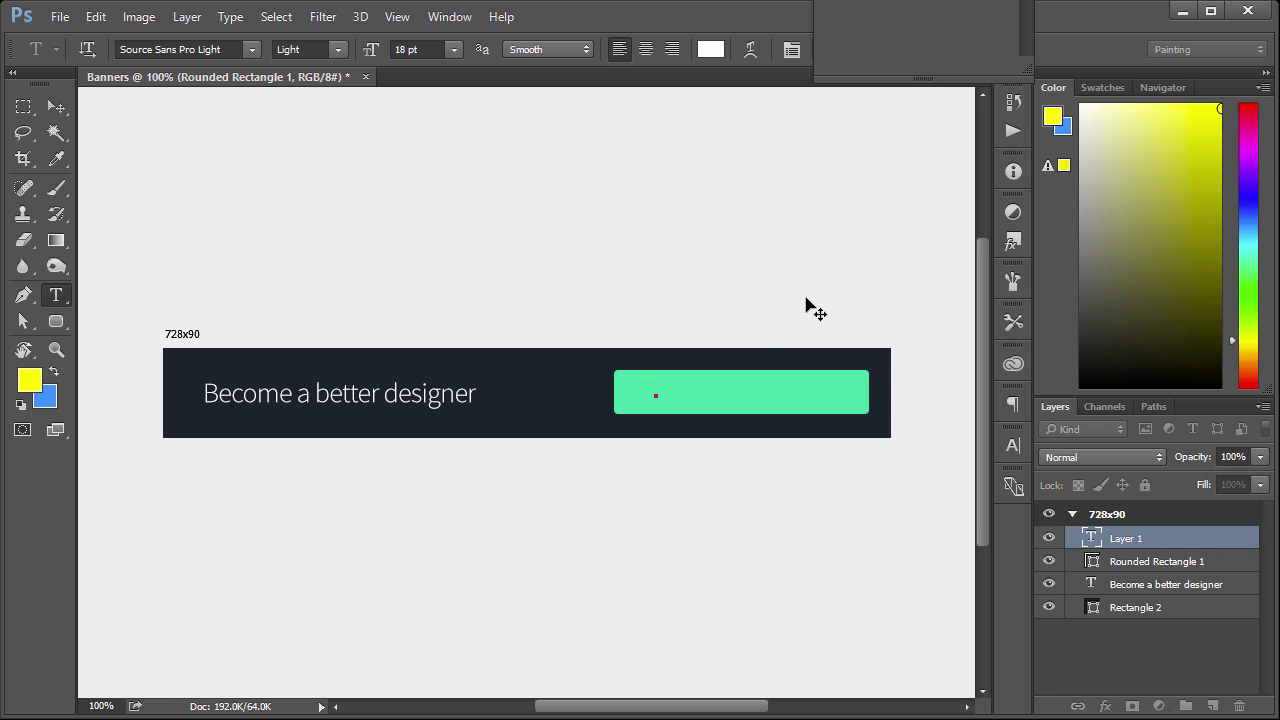
type("Let’s do it")
key("ctrl+Return")
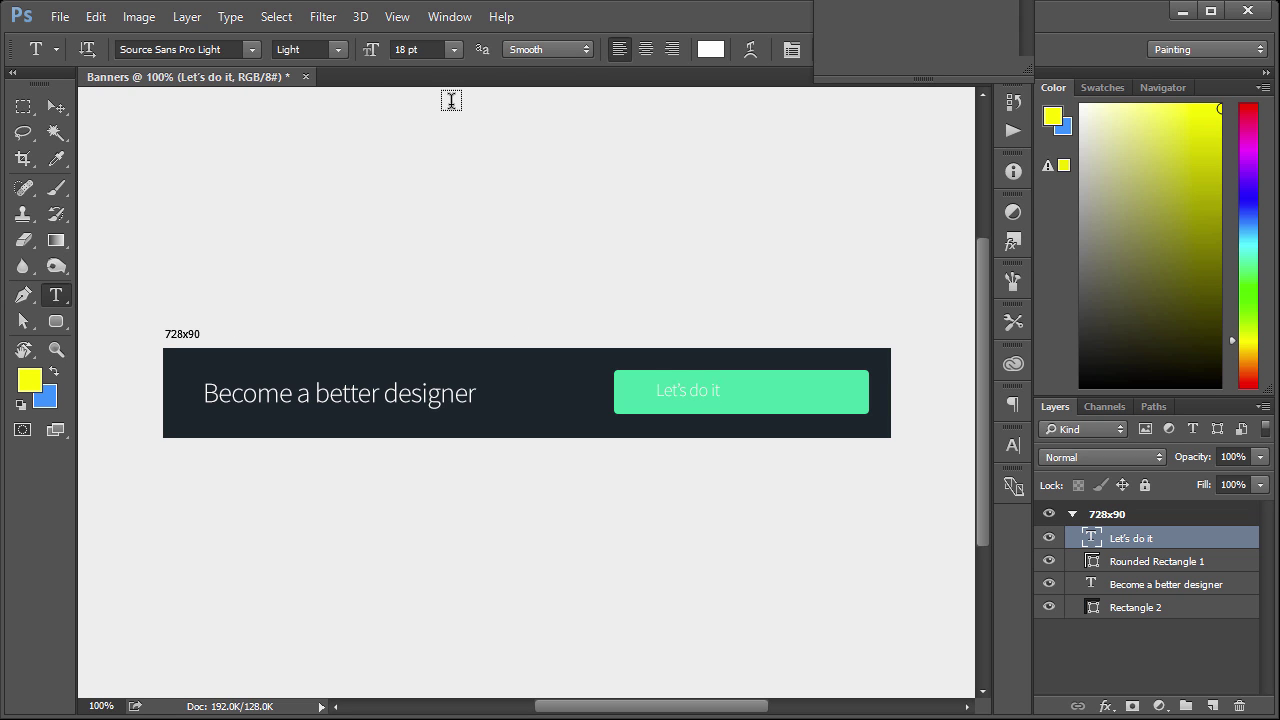
left_click(709, 50)
left_click(610, 352)
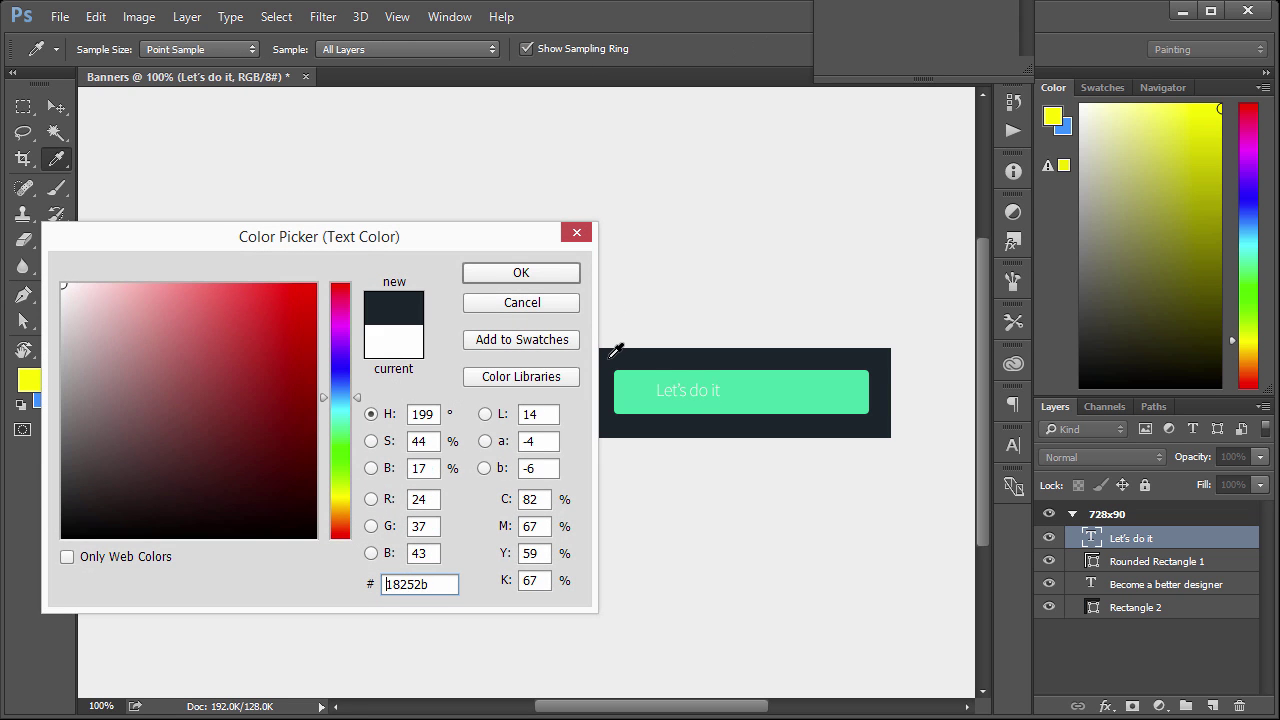
left_click(548, 281)
Step: Set the label to Regular weight and scale it to 144% to fill the button
left_click(338, 49)
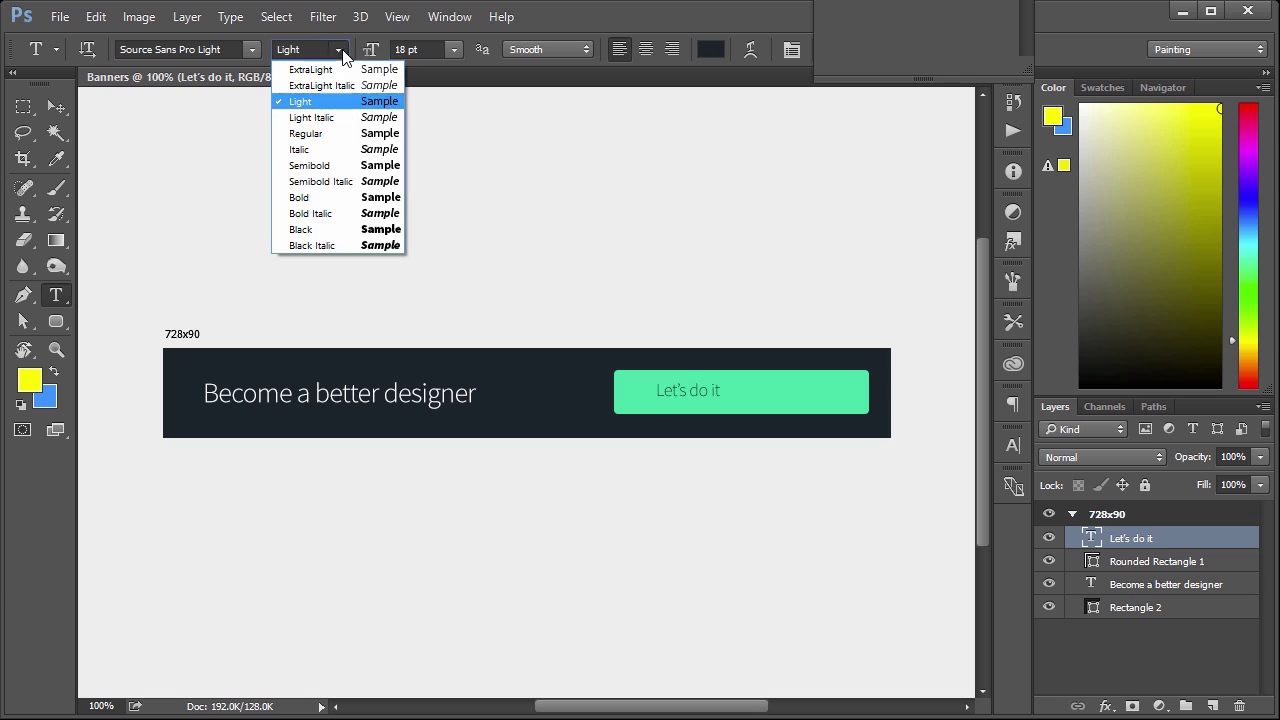
left_click(355, 140)
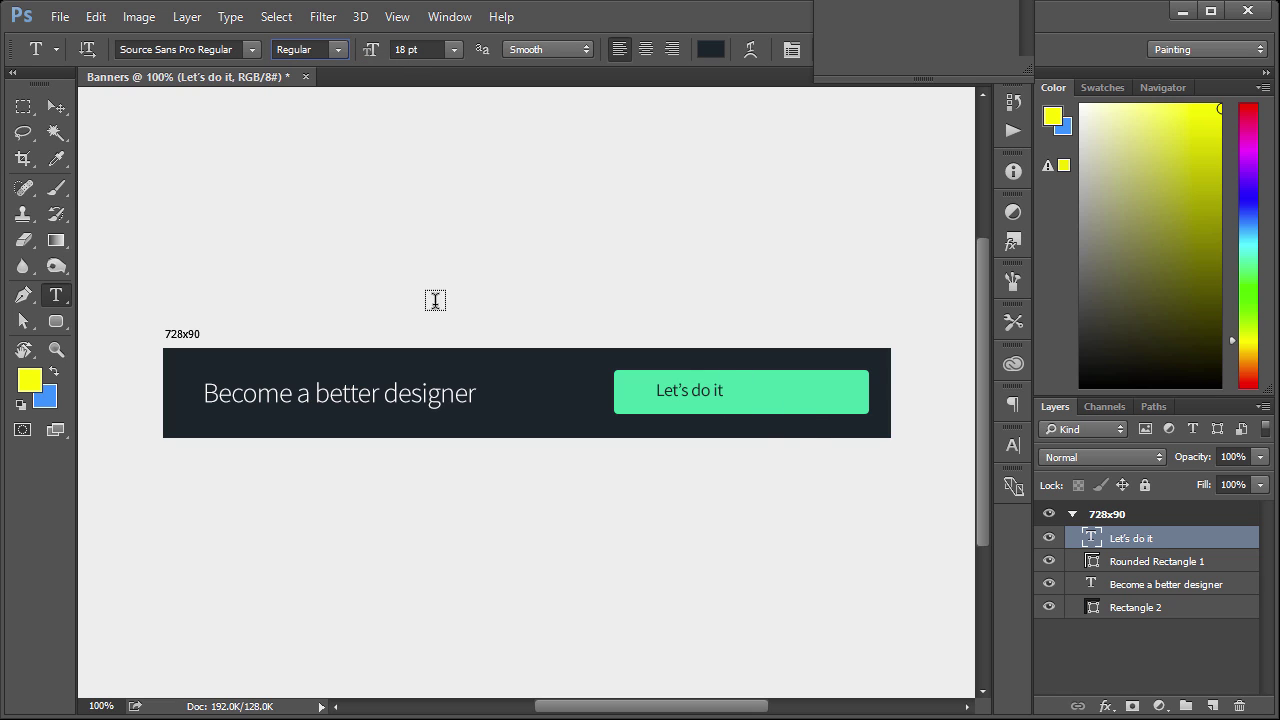
key("v")
key("ctrl+t")
left_click_drag(731, 402, 779, 394)
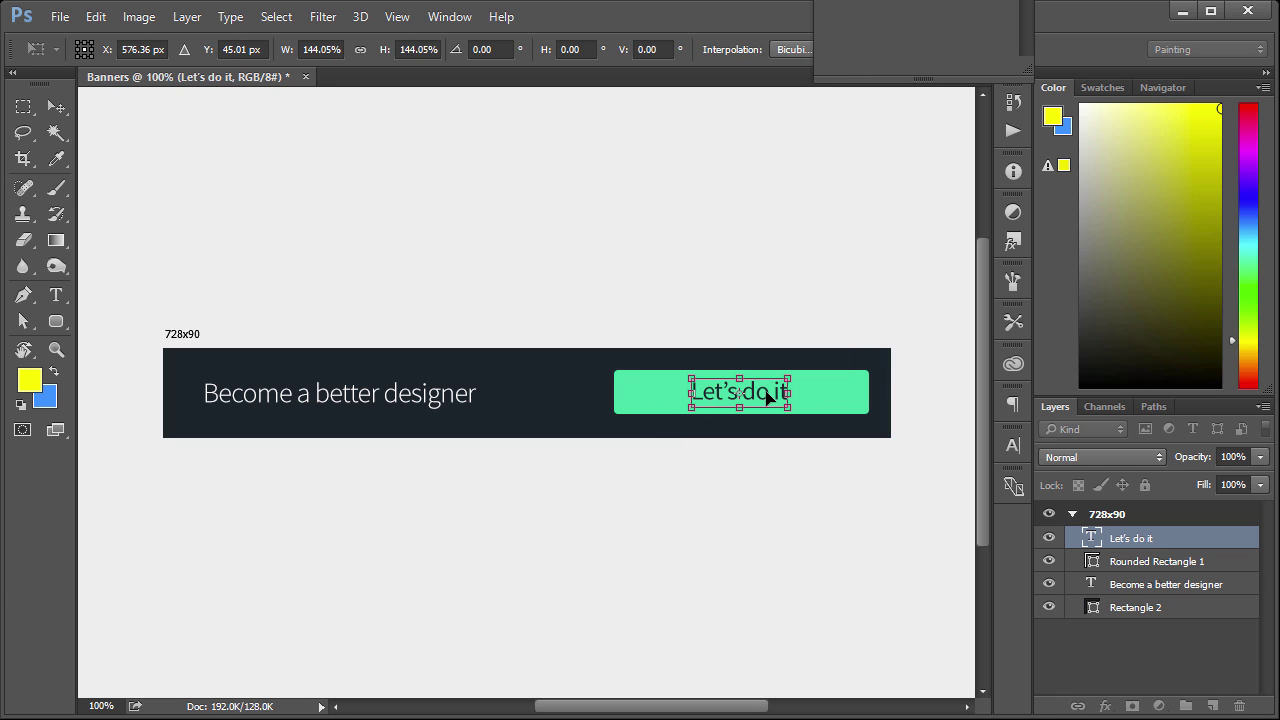
left_click(56, 108)
key("Return")
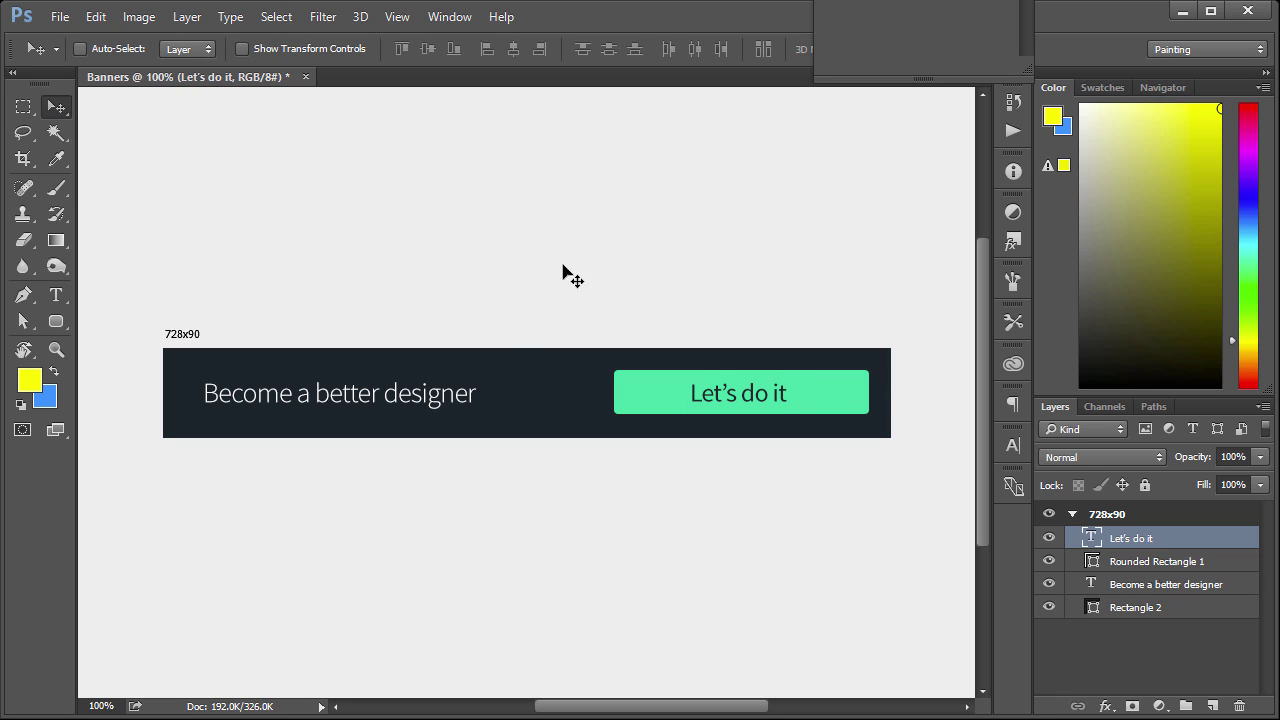
Step: Shift the 'Become a better designer' headline slightly right, then nudge it back left
left_click(420, 398, "ctrl")
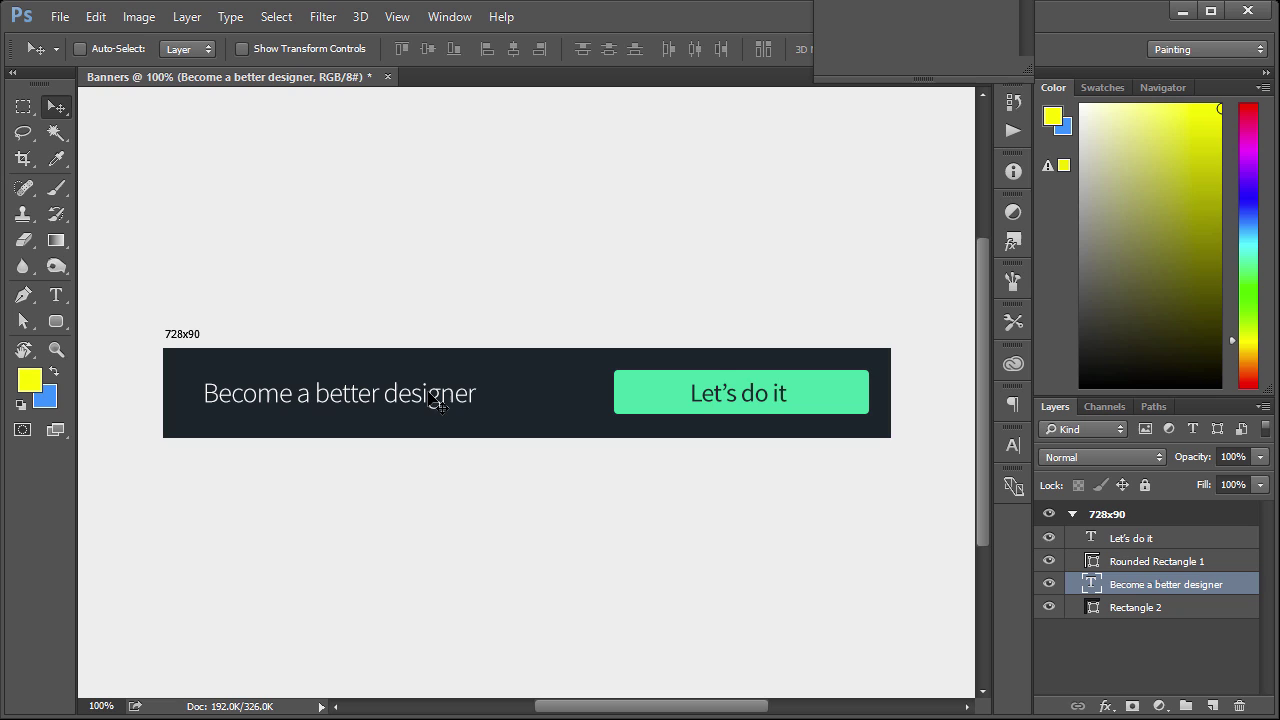
left_click_drag(434, 401, 438, 401)
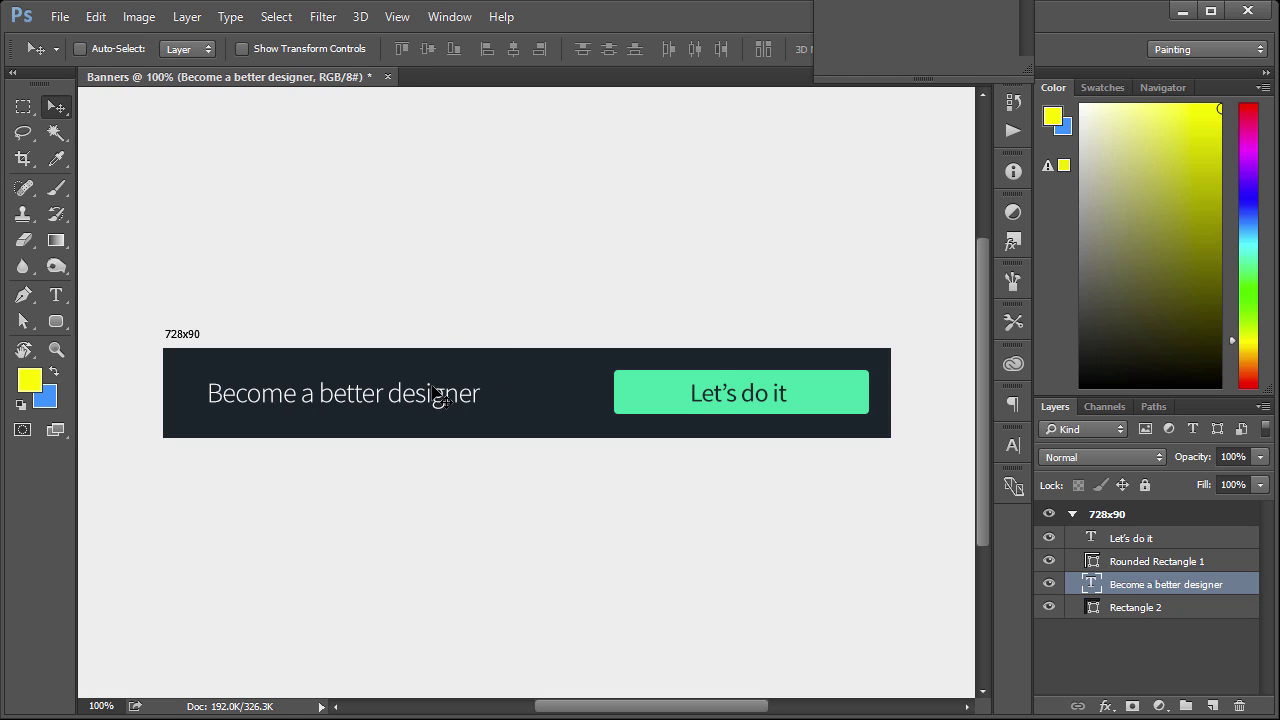
key("Left")
key("Left")
key("Left")
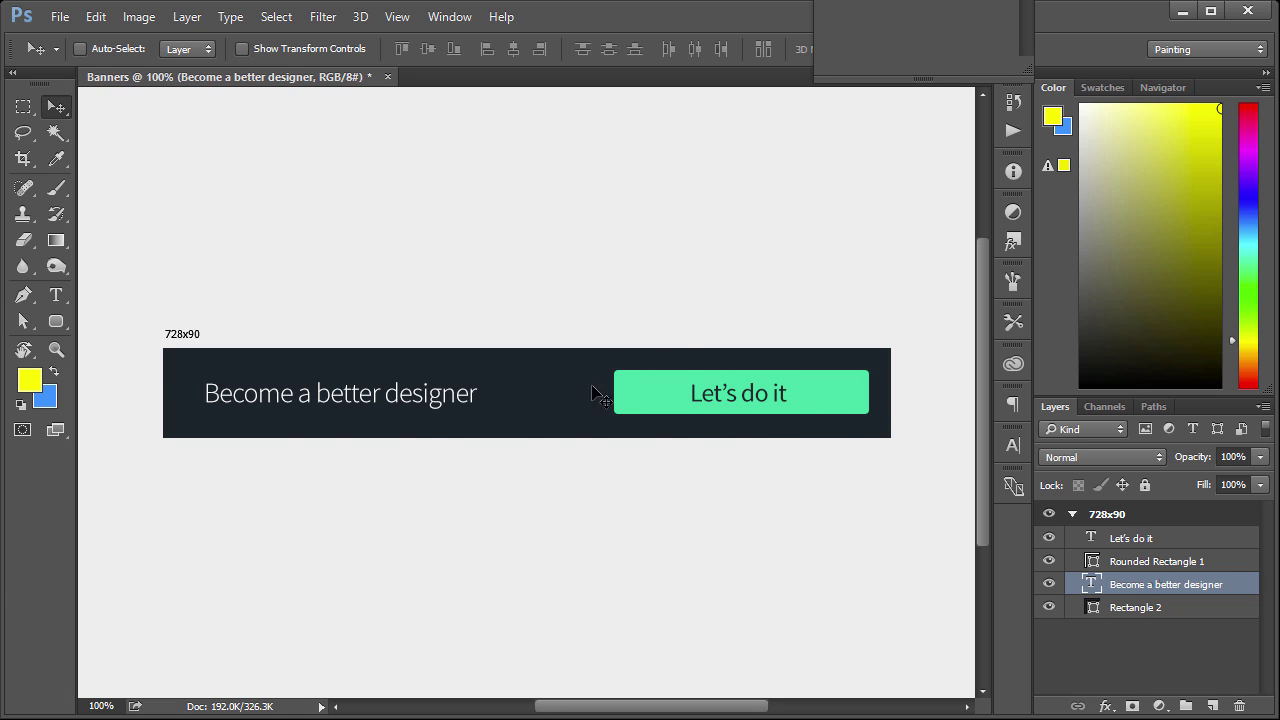
Step: Add a 468 × 60 px artboard below the 728x90 banner with the Artboard Tool
left_click(55, 111)
left_click(148, 122)
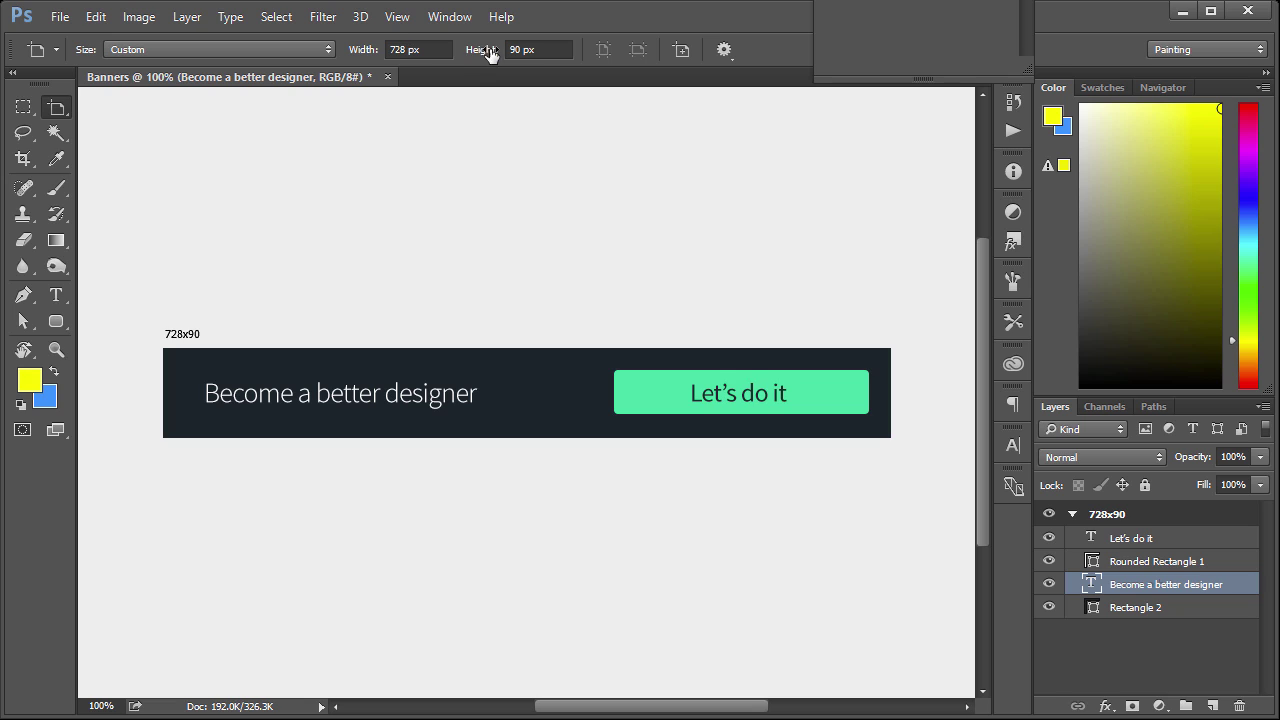
left_click(409, 52)
type("46")
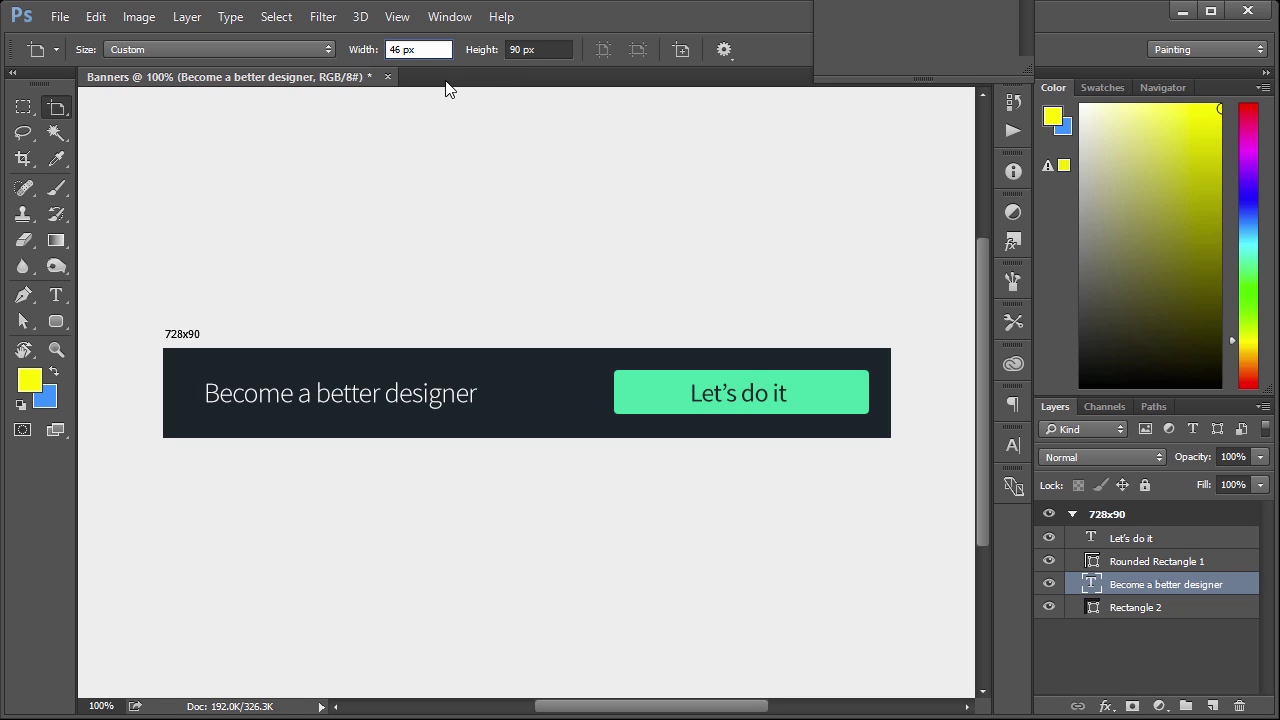
type("8")
key("Tab")
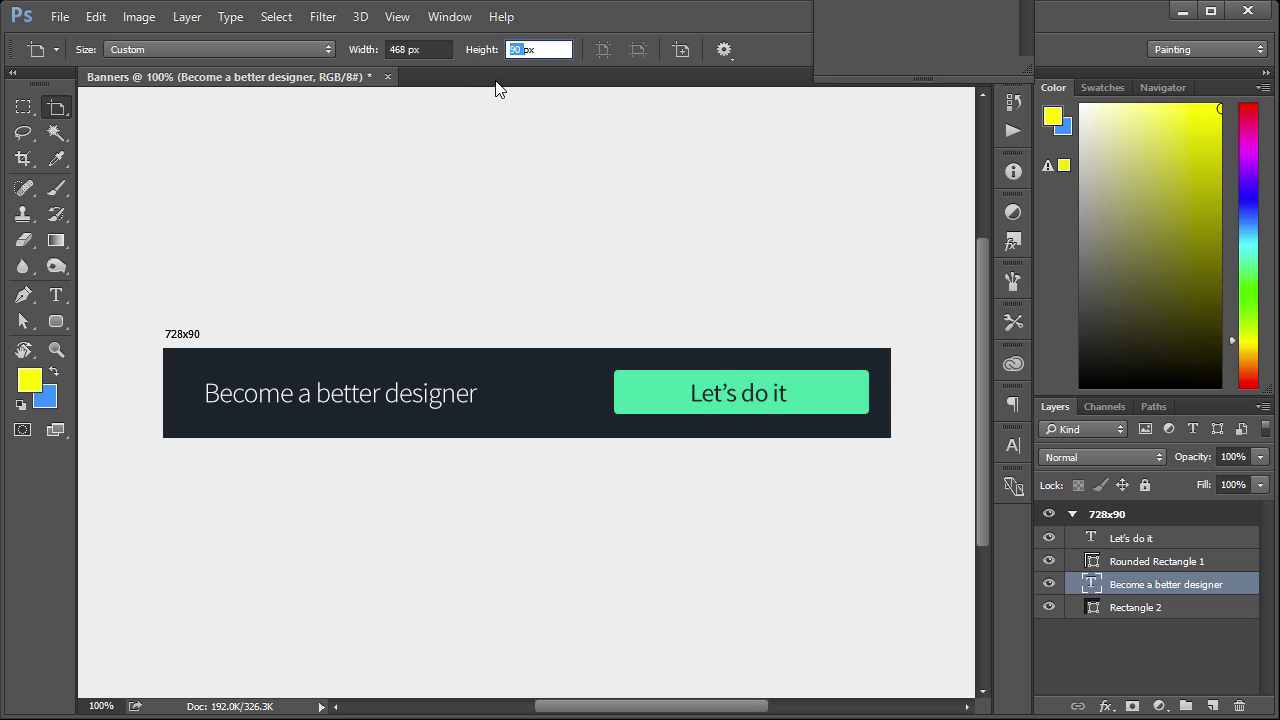
type("60")
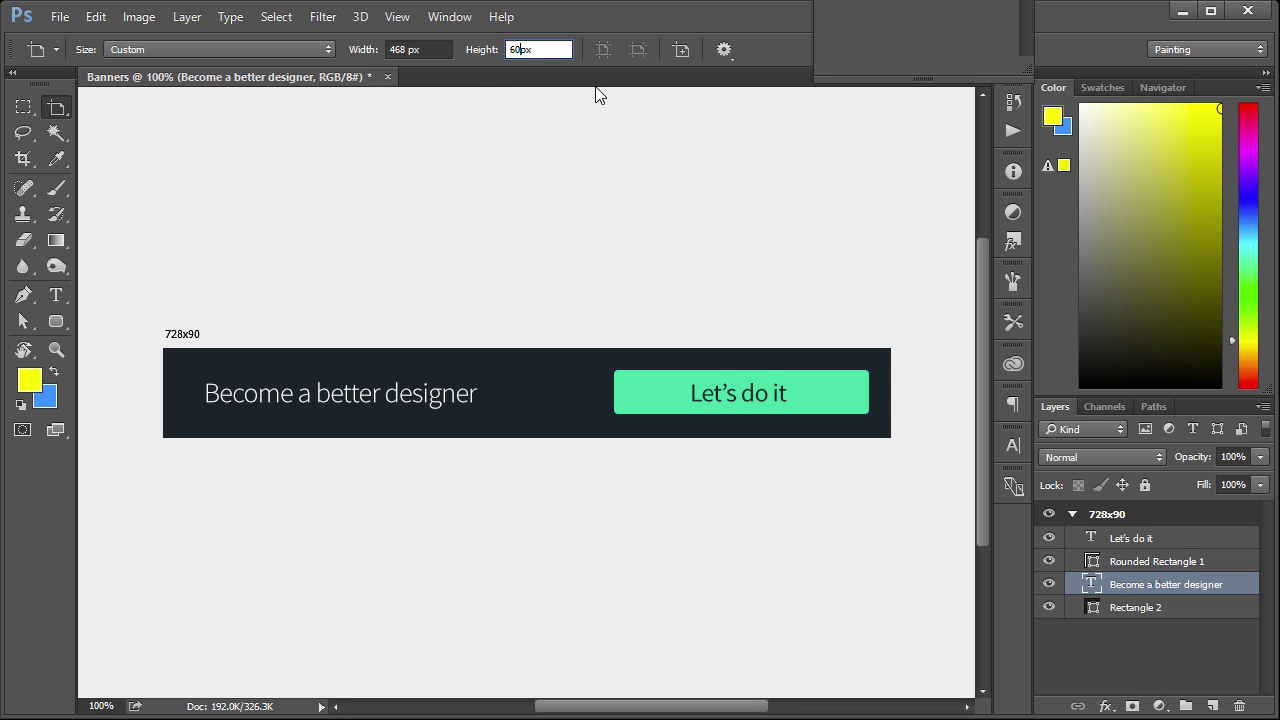
left_click(679, 50)
left_click(168, 484)
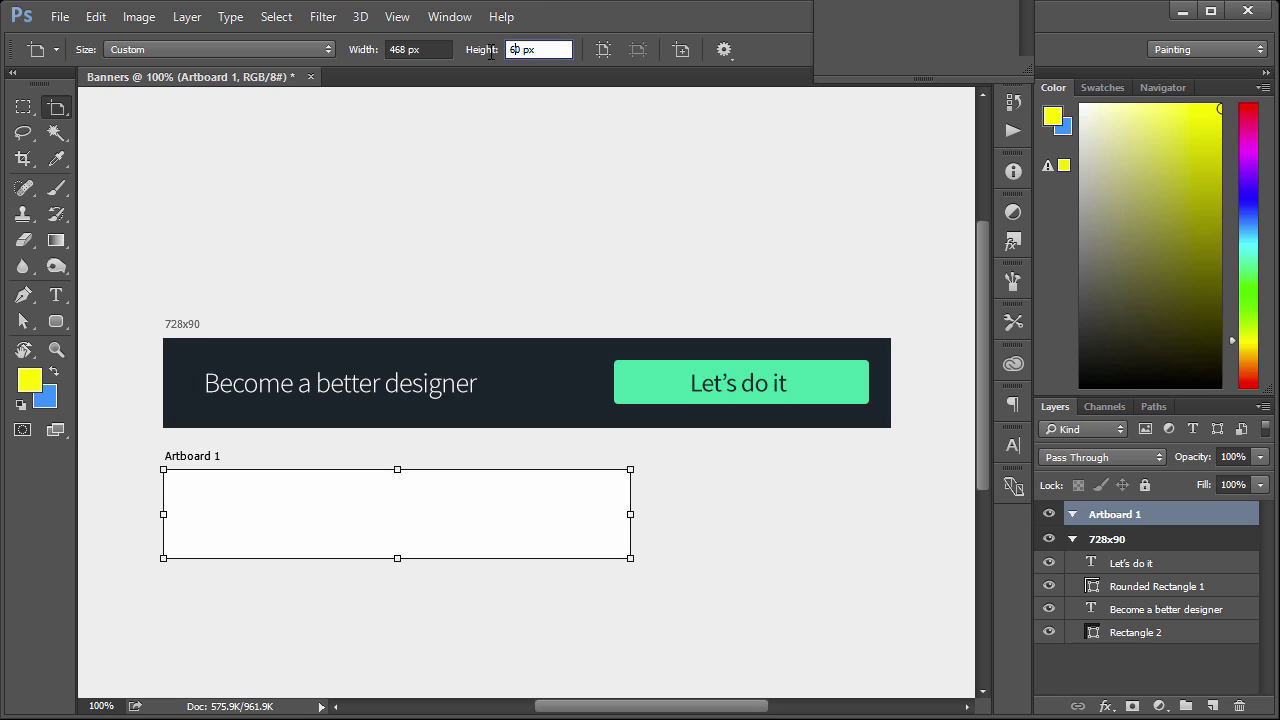
key("Return")
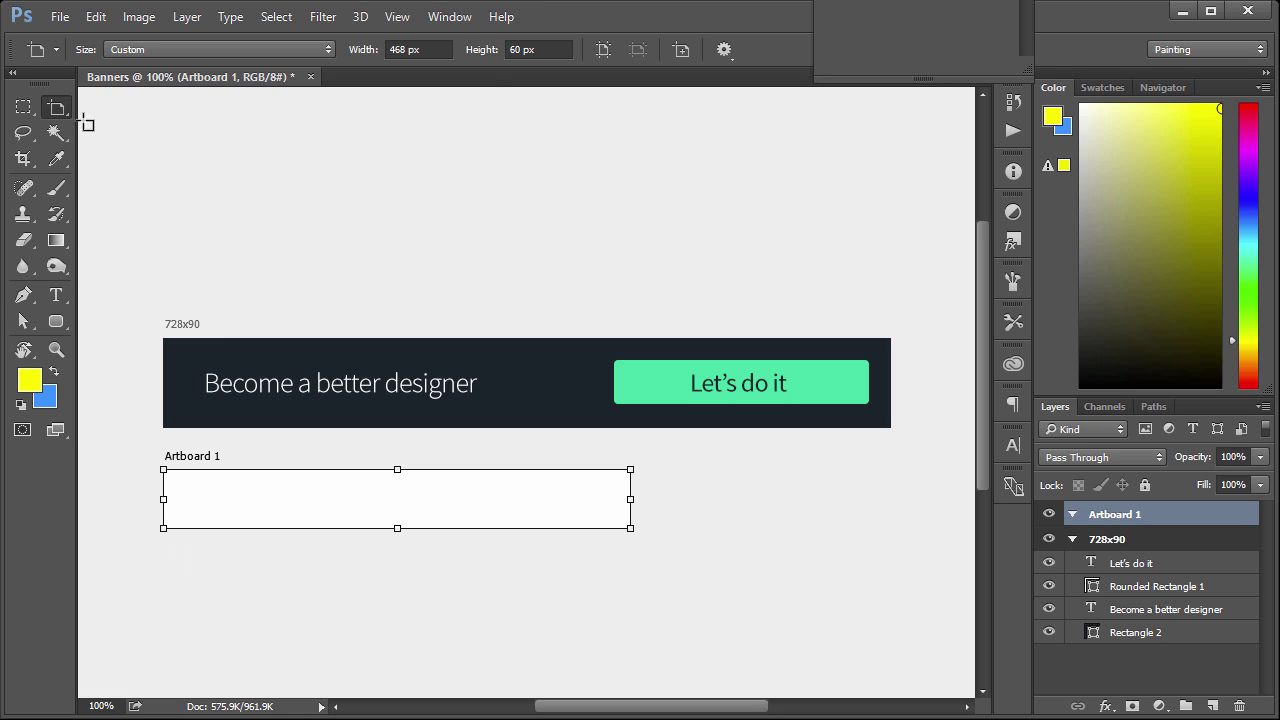
Step: Rename the new artboard to '468x60'
left_click(57, 107)
left_click(96, 104)
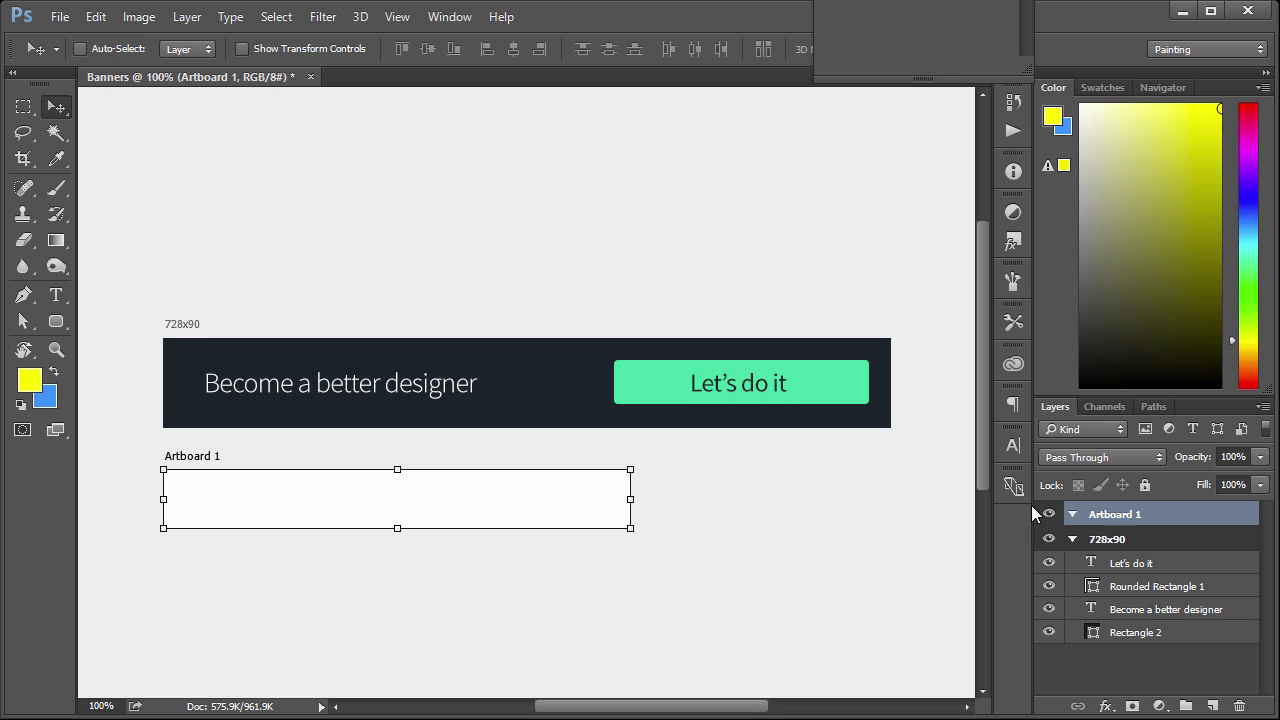
double_click(1121, 515)
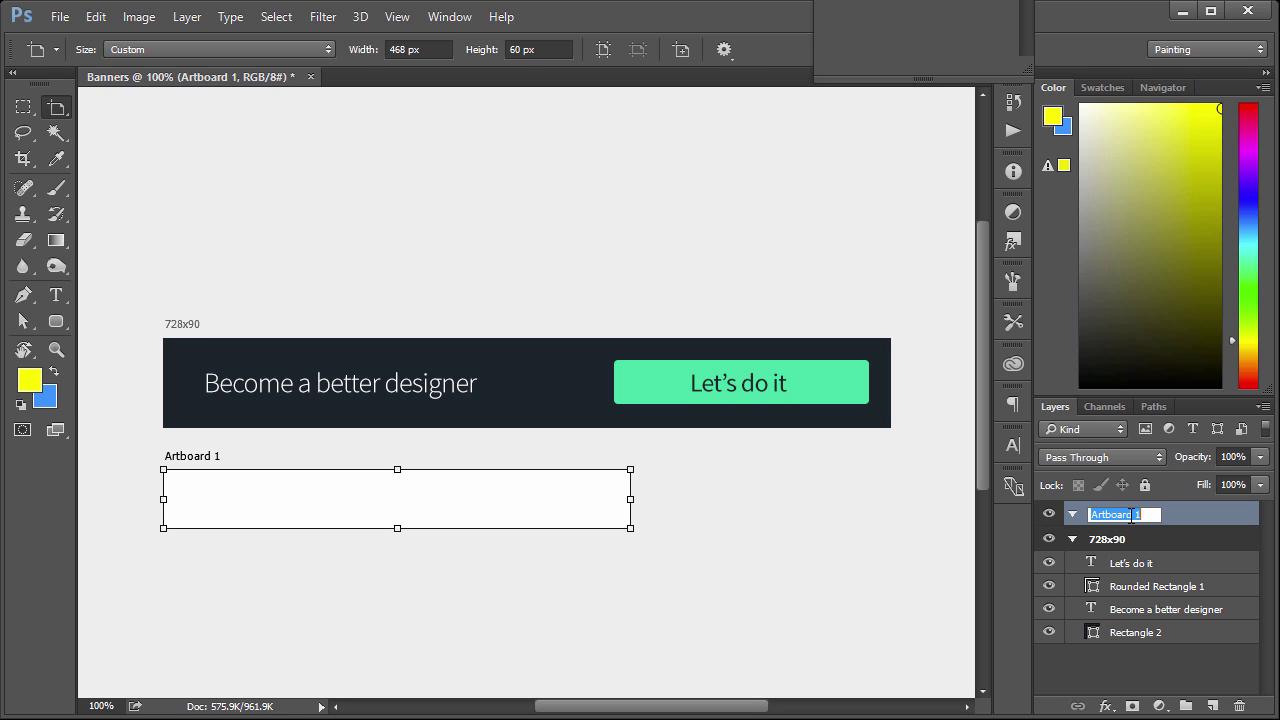
type("468x60")
key("Return")
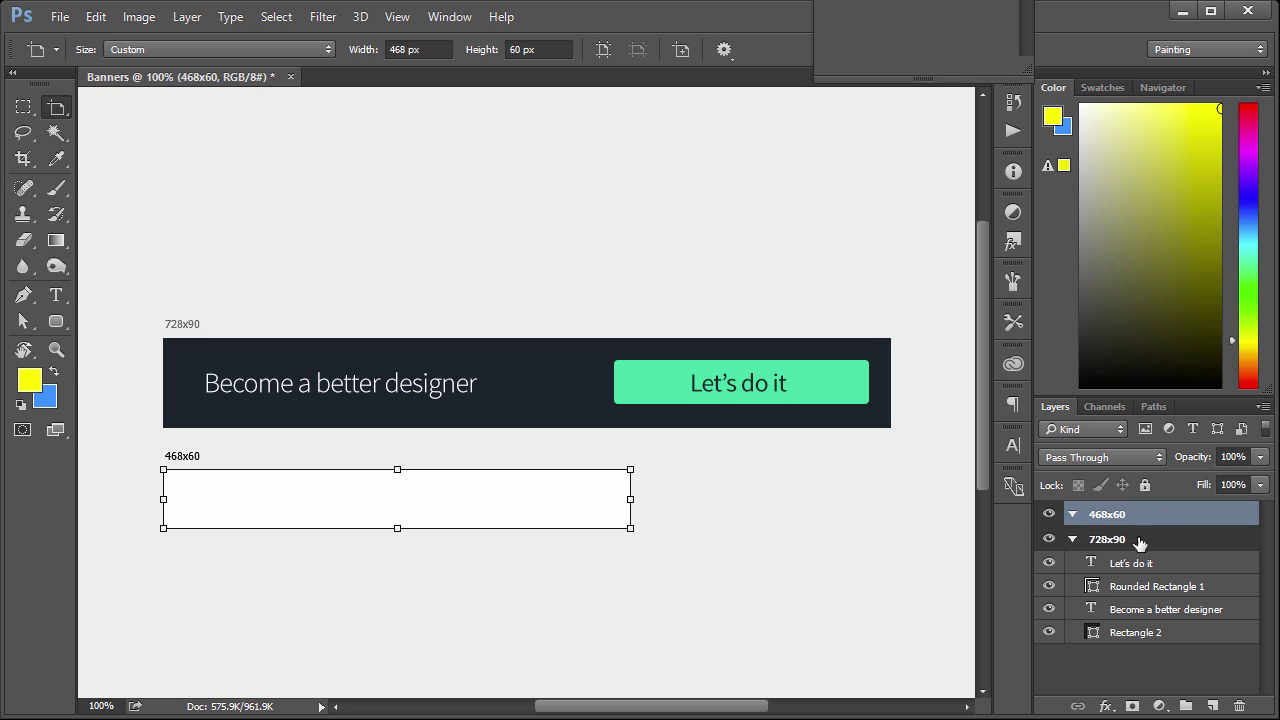
Step: Select the four layers in the 728x90 group and duplicate them within Banners
left_click(1080, 546)
left_click(1074, 542)
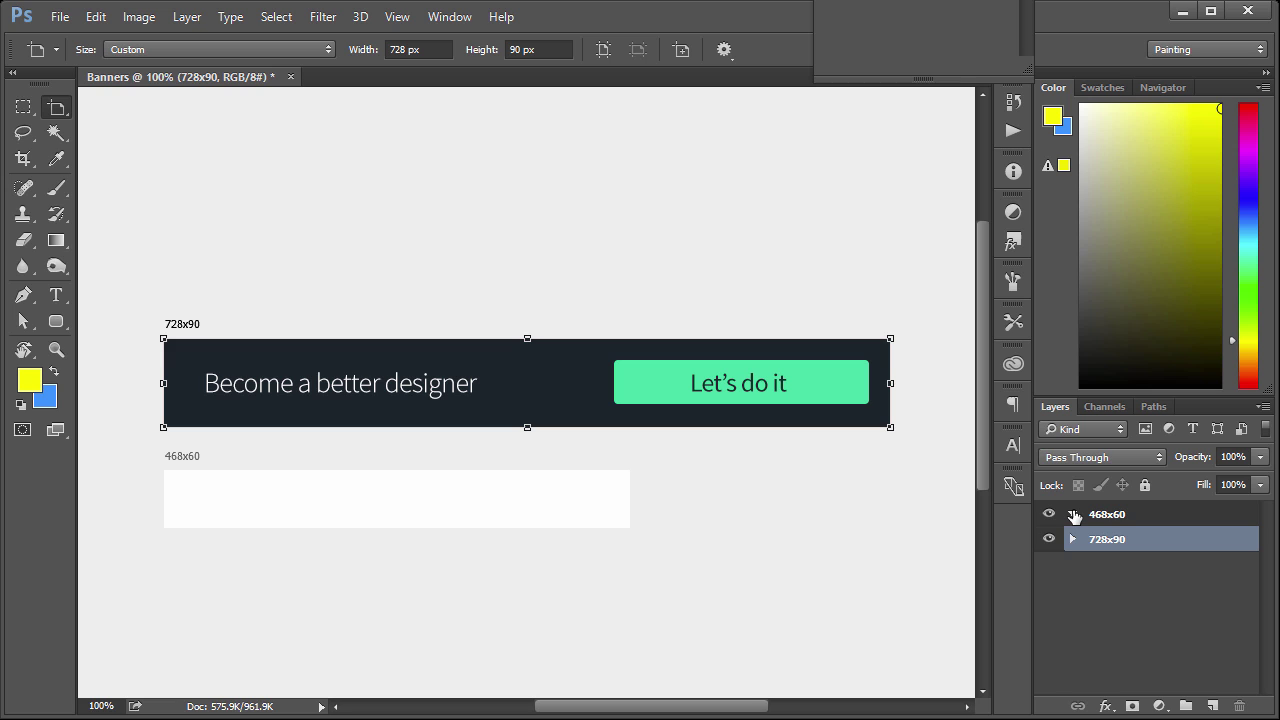
left_click(1072, 541)
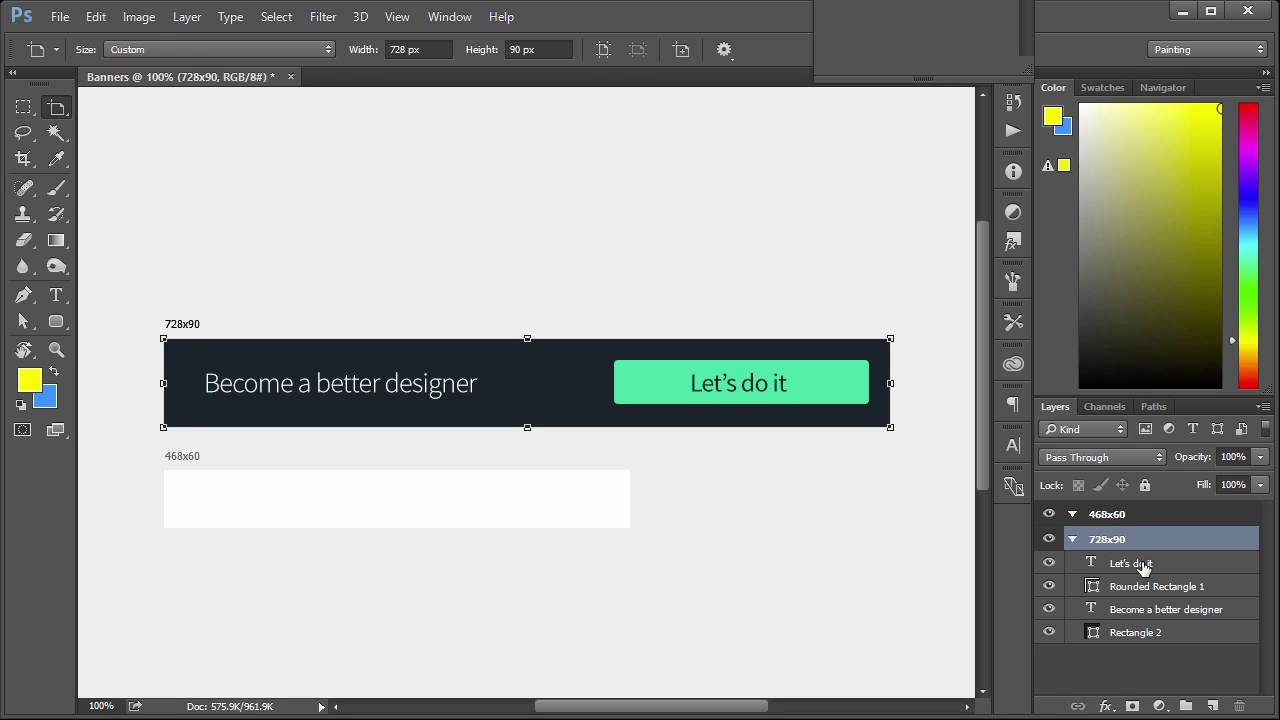
key("v")
left_click(1143, 566)
left_click(1143, 632, "shift")
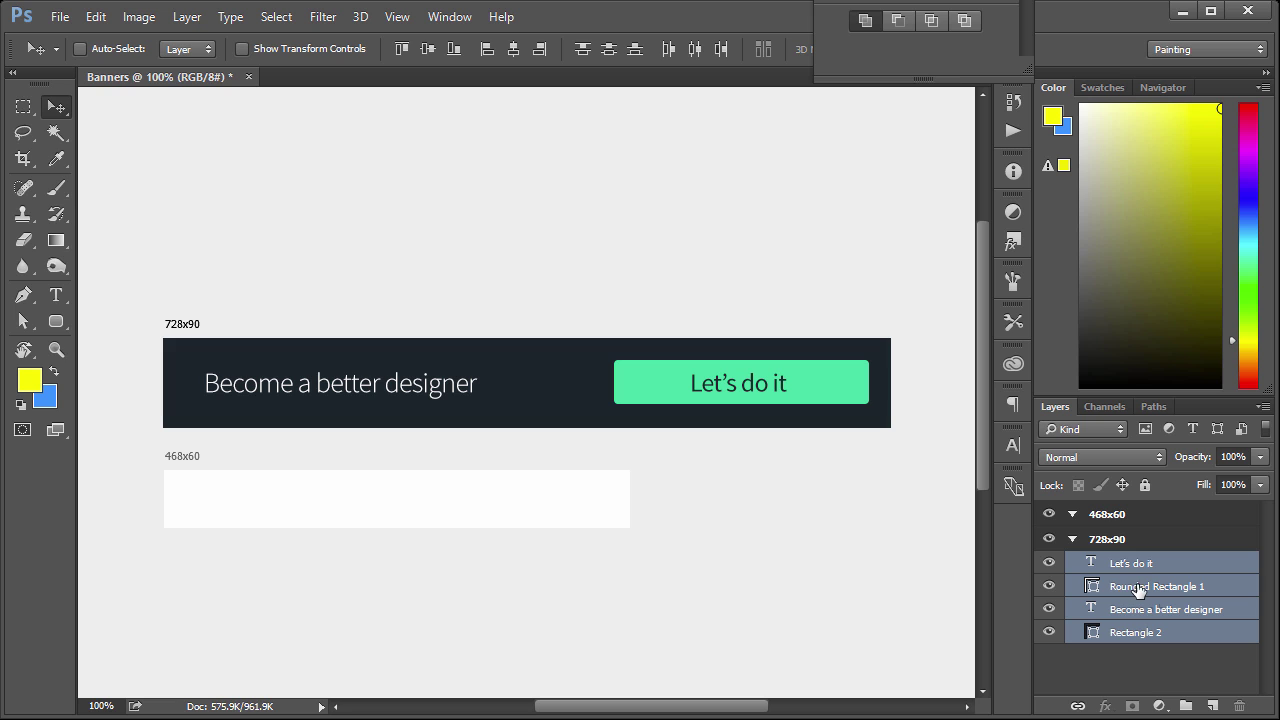
right_click(1148, 592)
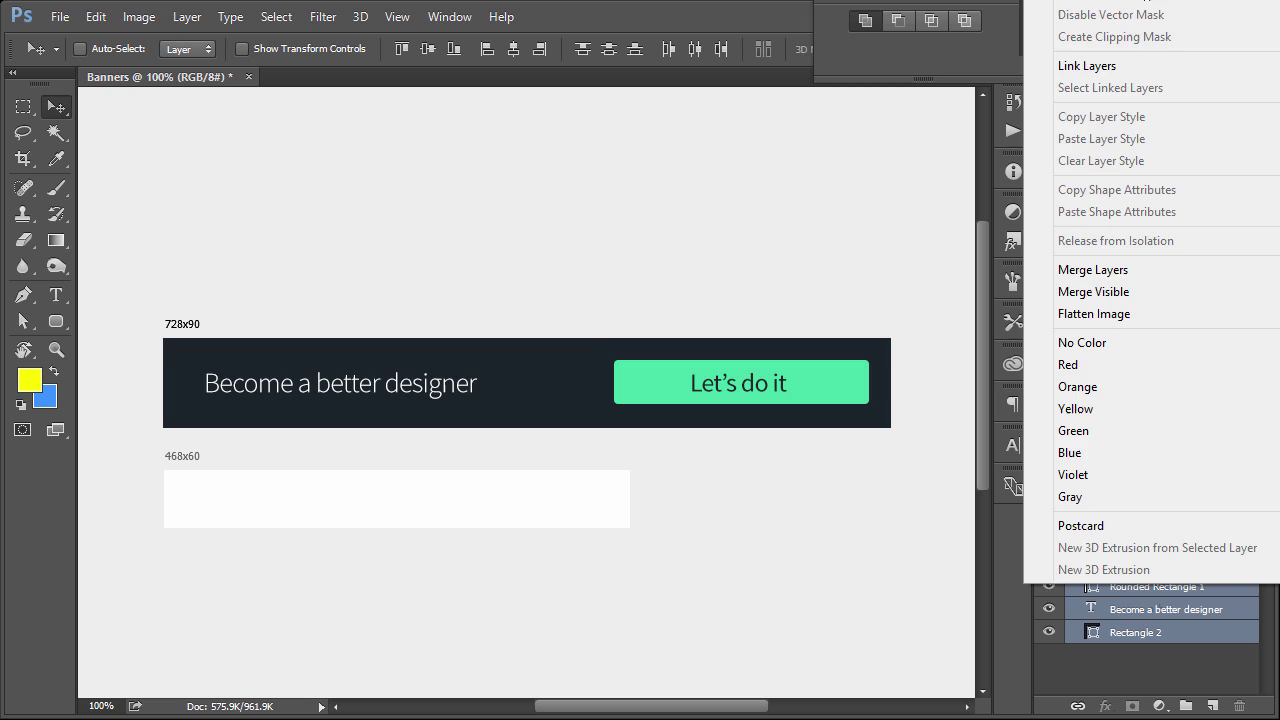
left_click(1100, 4)
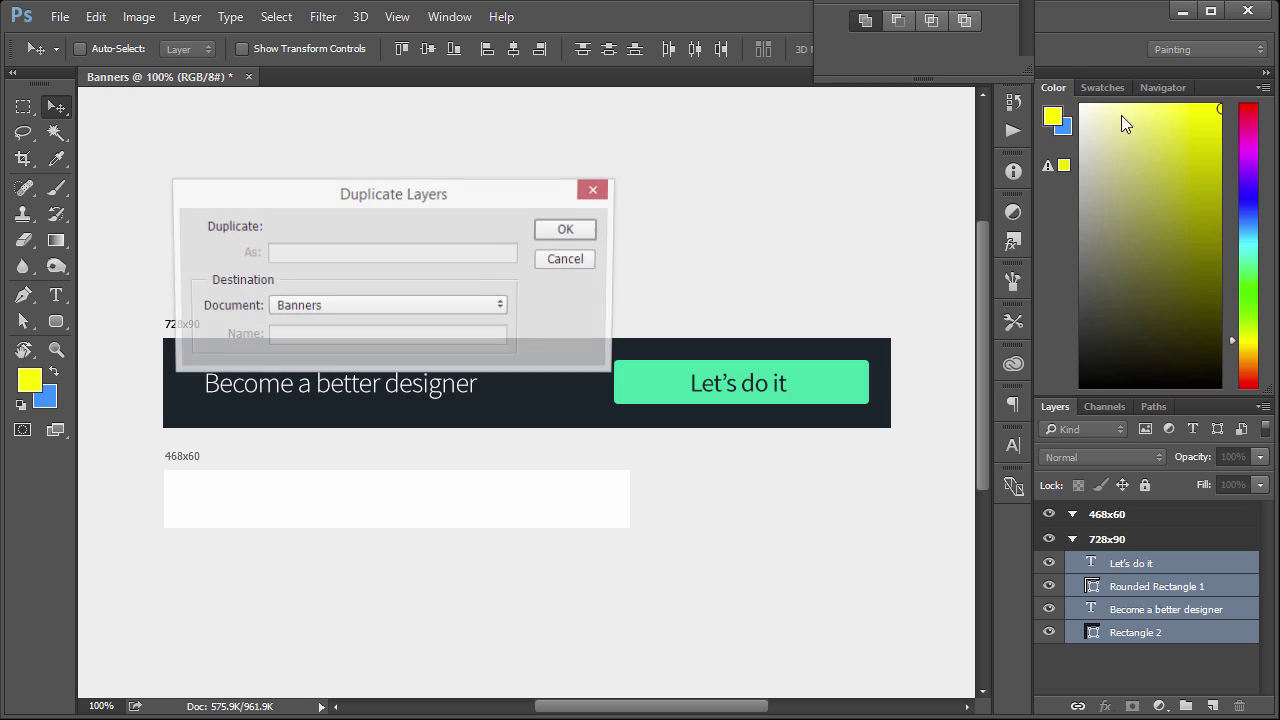
left_click(567, 232)
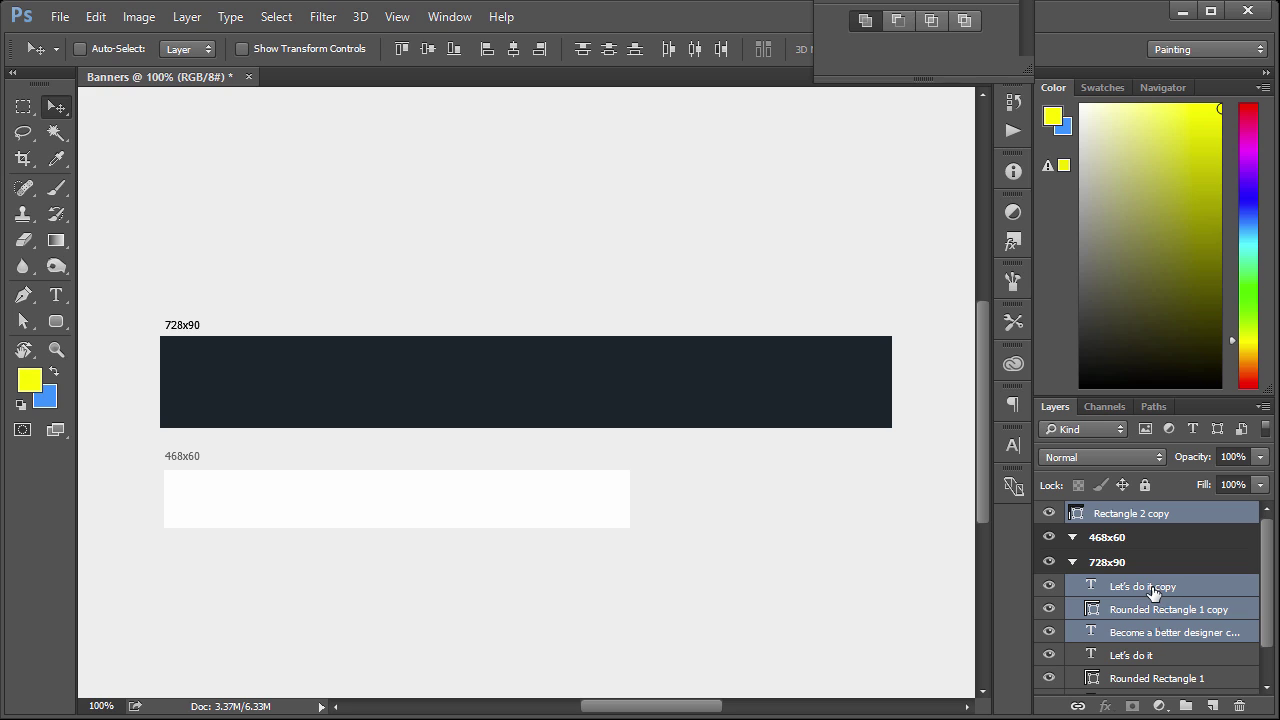
Step: Move the copied layers into the 468x60 artboard and place Rectangle 2 copy behind the text, moved down to fill it
left_click_drag(1153, 592, 1129, 540)
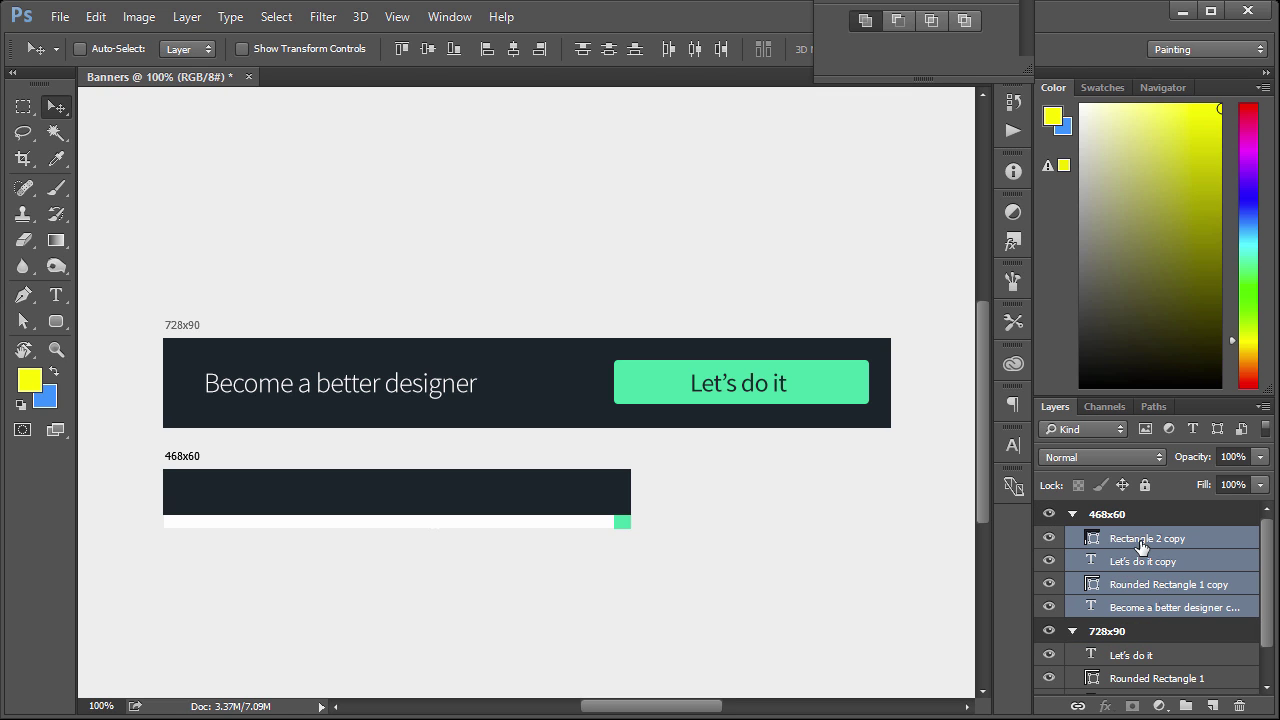
left_click(1141, 545)
left_click(1049, 538)
left_click(1049, 538)
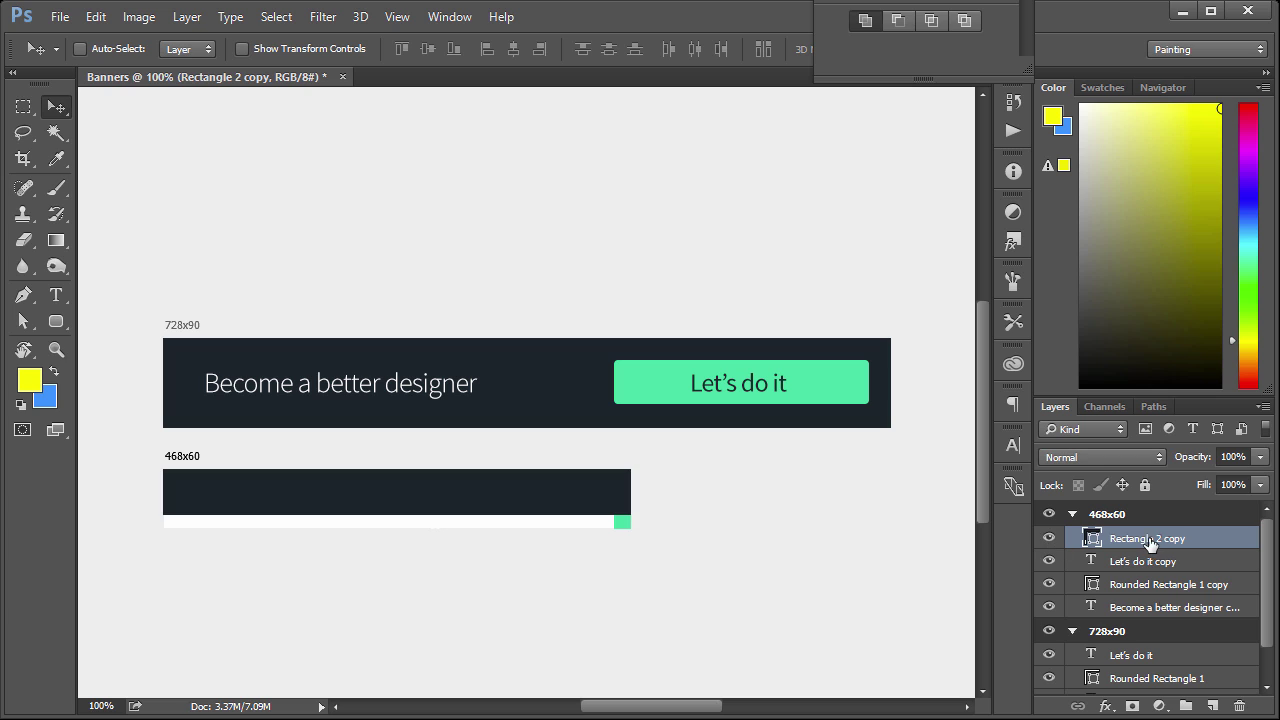
left_click_drag(1149, 542, 1147, 569)
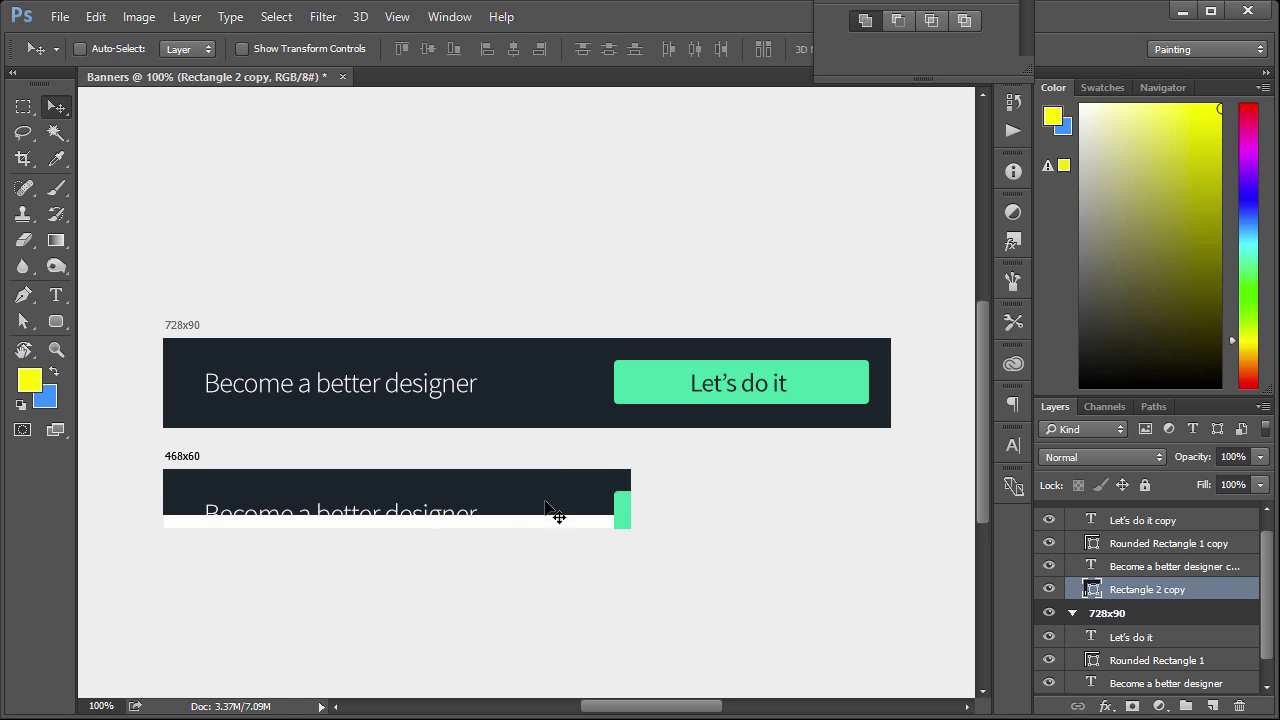
left_click_drag(555, 514, 543, 537)
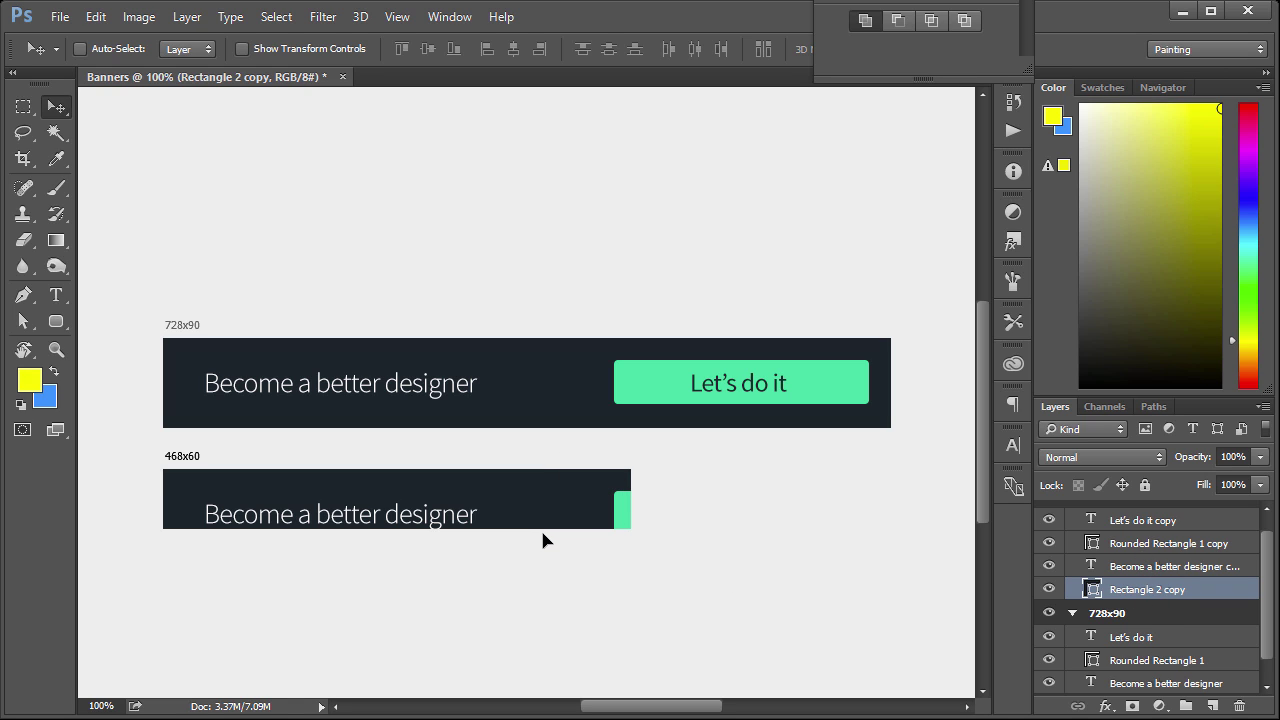
Step: Move the headline copy up and left, then scale it down to fit the 468x60 banner
left_click(1138, 567)
left_click_drag(311, 517, 287, 501)
key("ctrl+t")
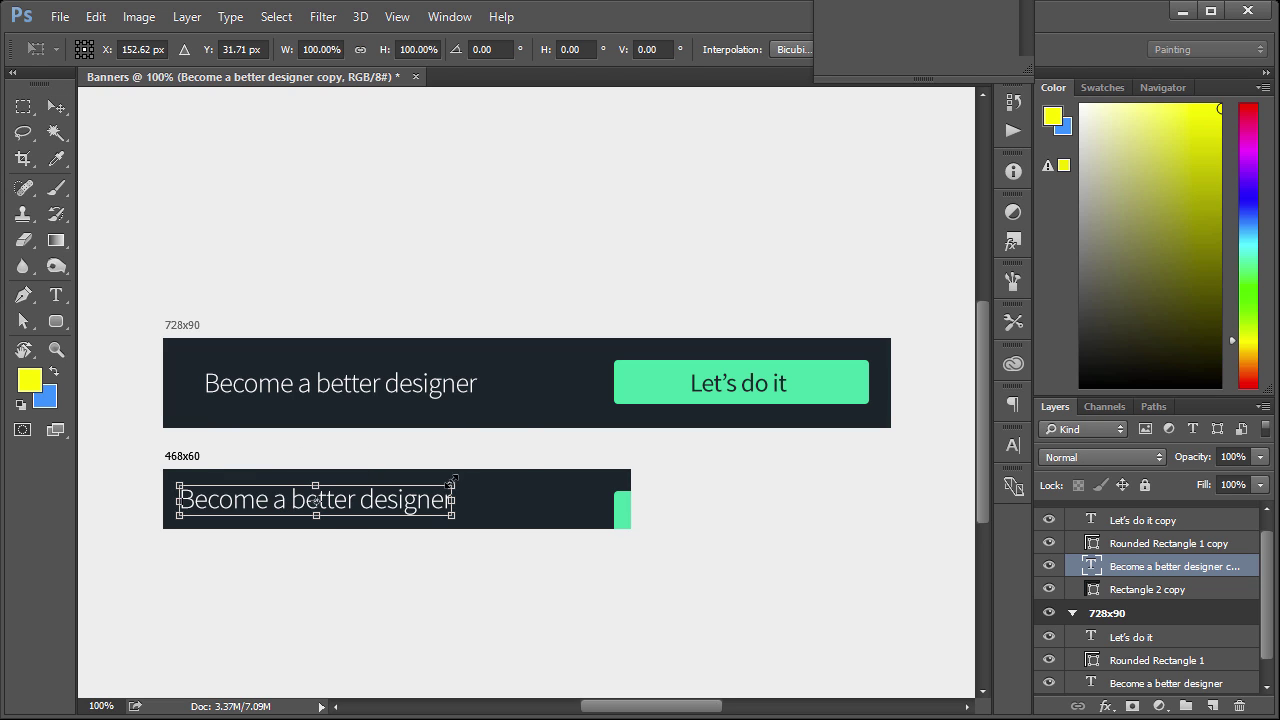
left_click_drag(452, 481, 351, 507)
left_click(48, 98)
key("Return")
Step: Move the 'Let's do it' button and its text into the small banner, nudging them up 6 px
left_click(1157, 545)
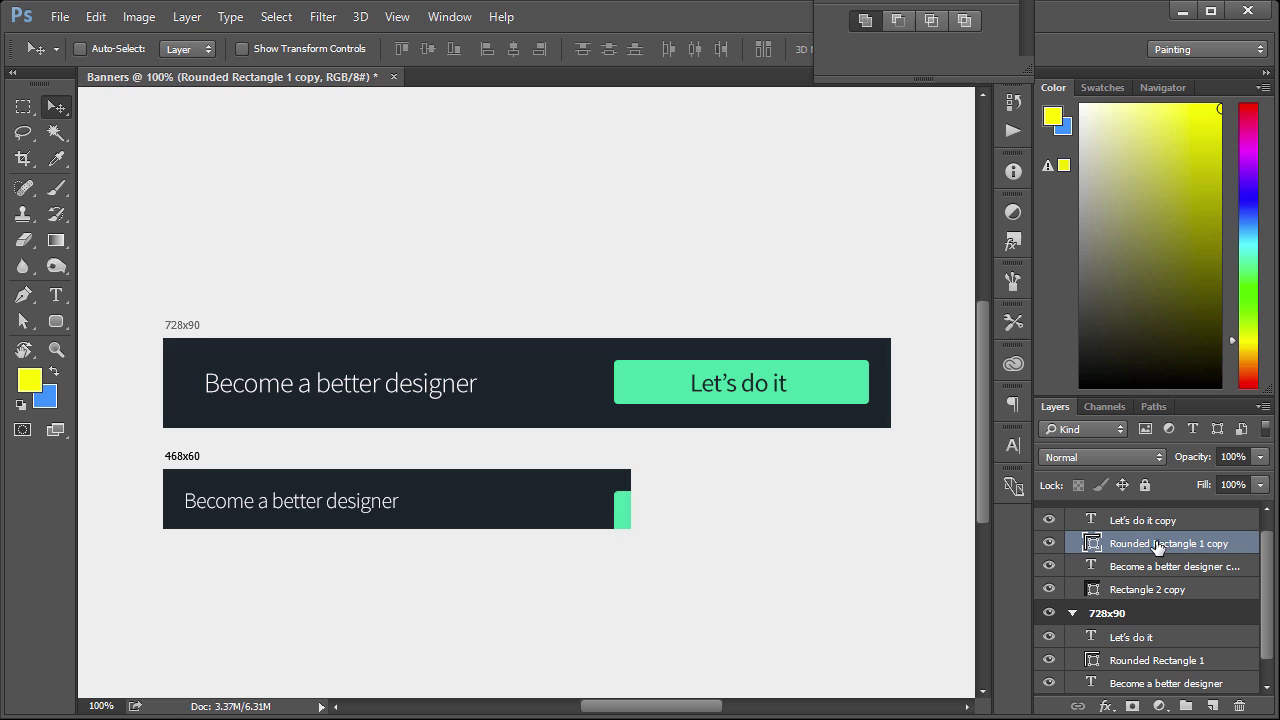
left_click(1140, 521, "shift")
left_click_drag(620, 514, 431, 490)
key("ctrl+t")
key("Up")
key("Up")
key("Up")
key("Up")
key("Up")
key("Up")
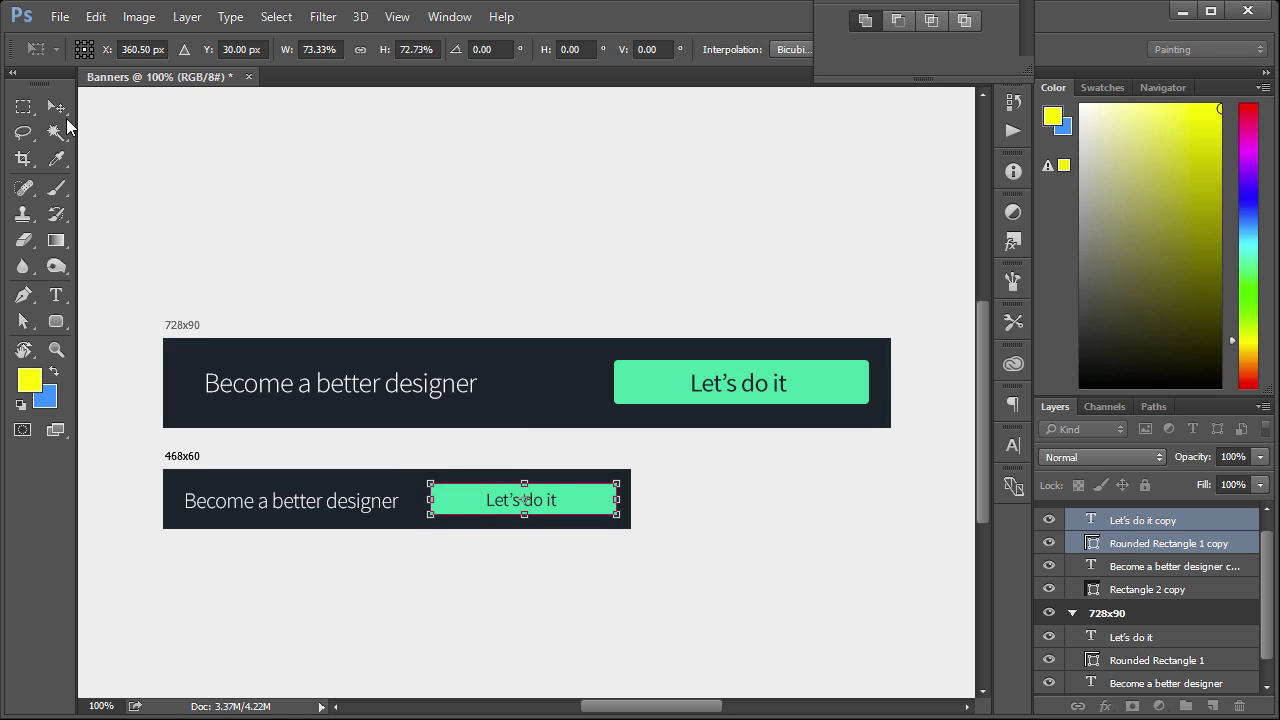
key("Return")
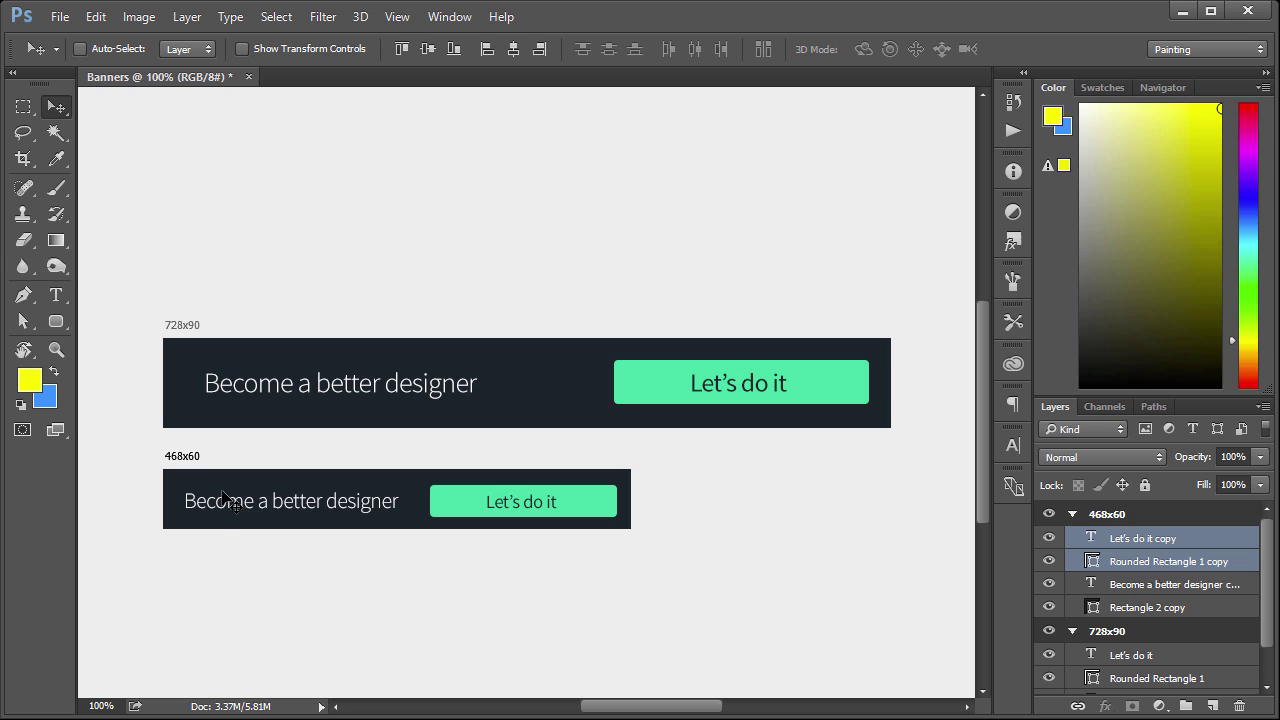
Step: Quick Export both artboards as PNGs to the Desktop, then close the 728x90.png and 468x60.png previews
left_click(62, 16)
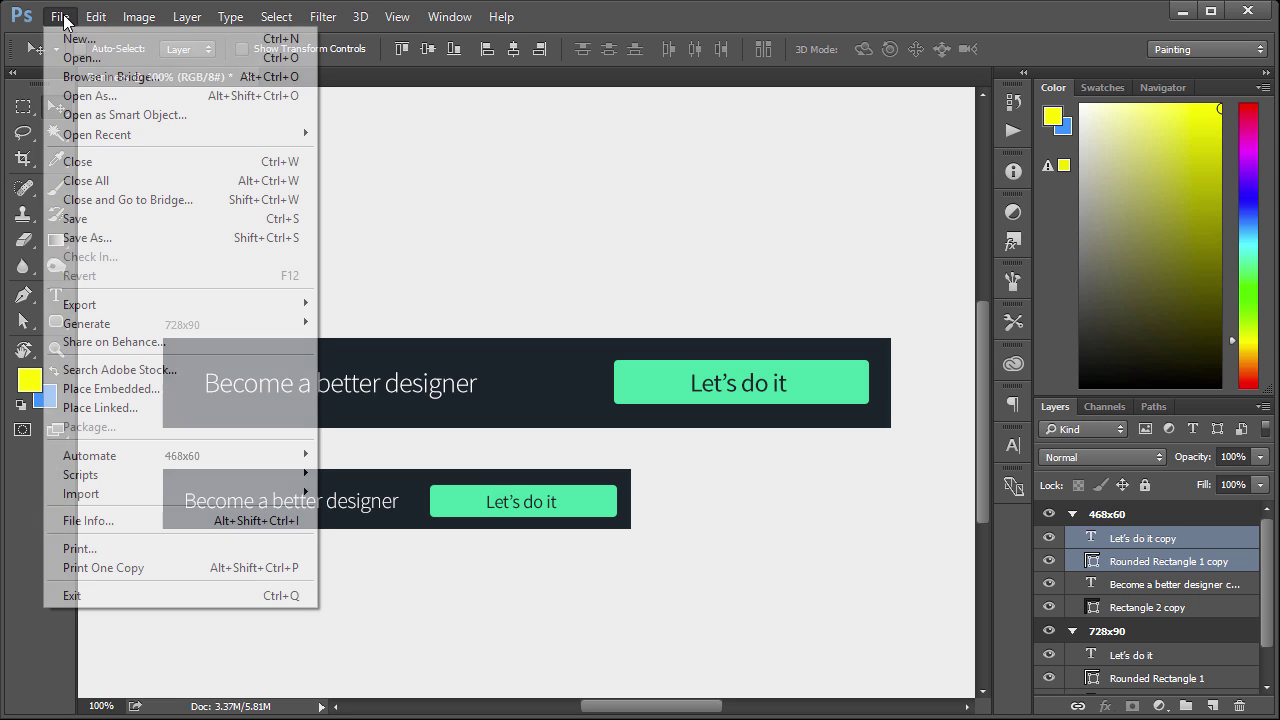
mouse_move(134, 301)
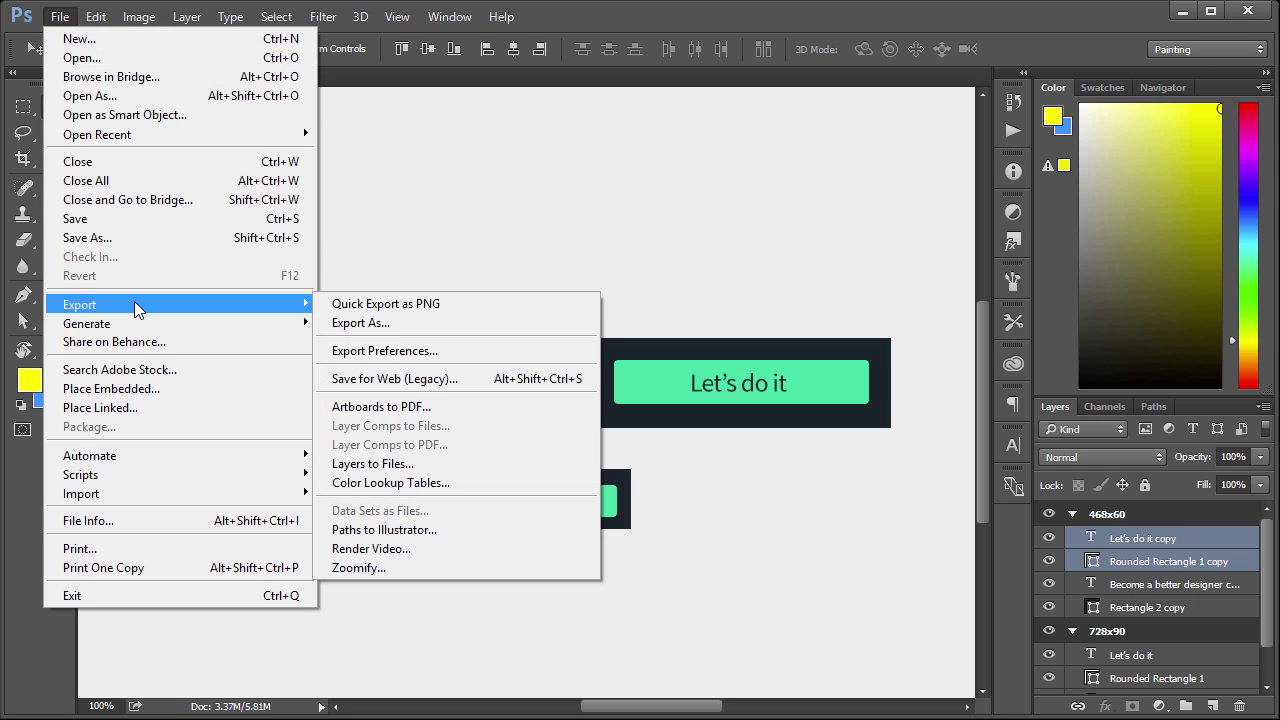
left_click(366, 310)
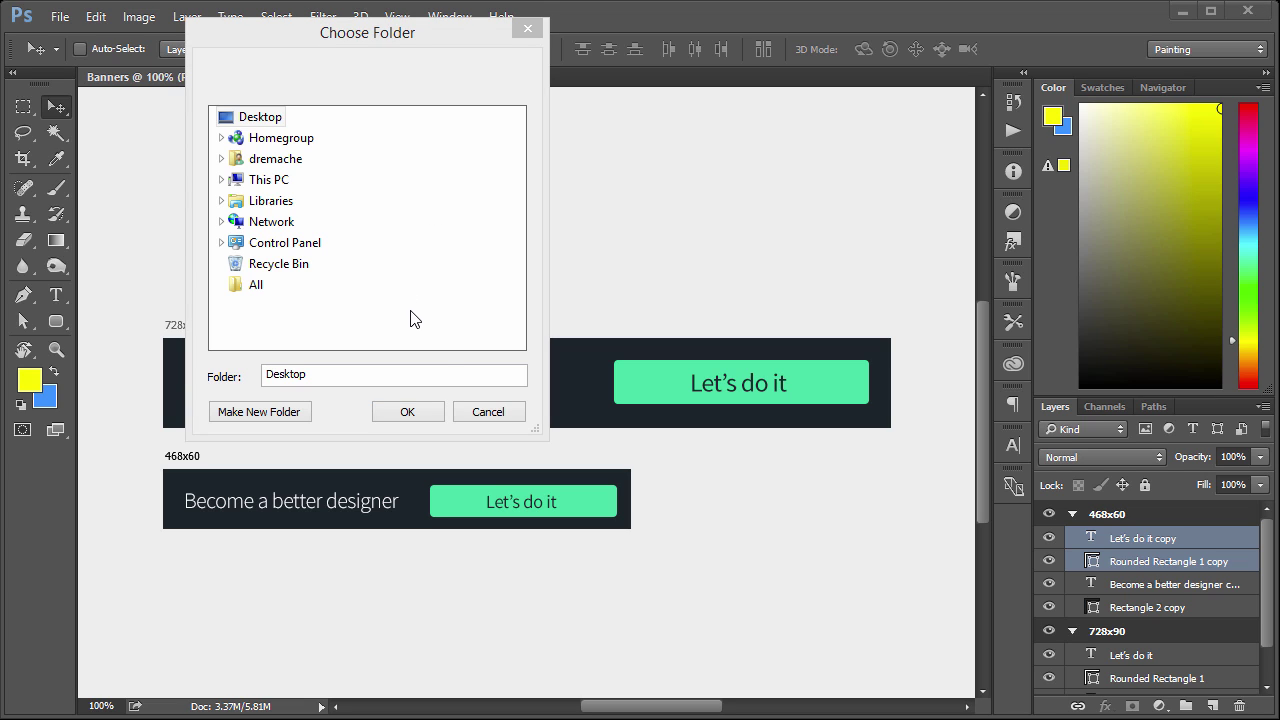
left_click(408, 412)
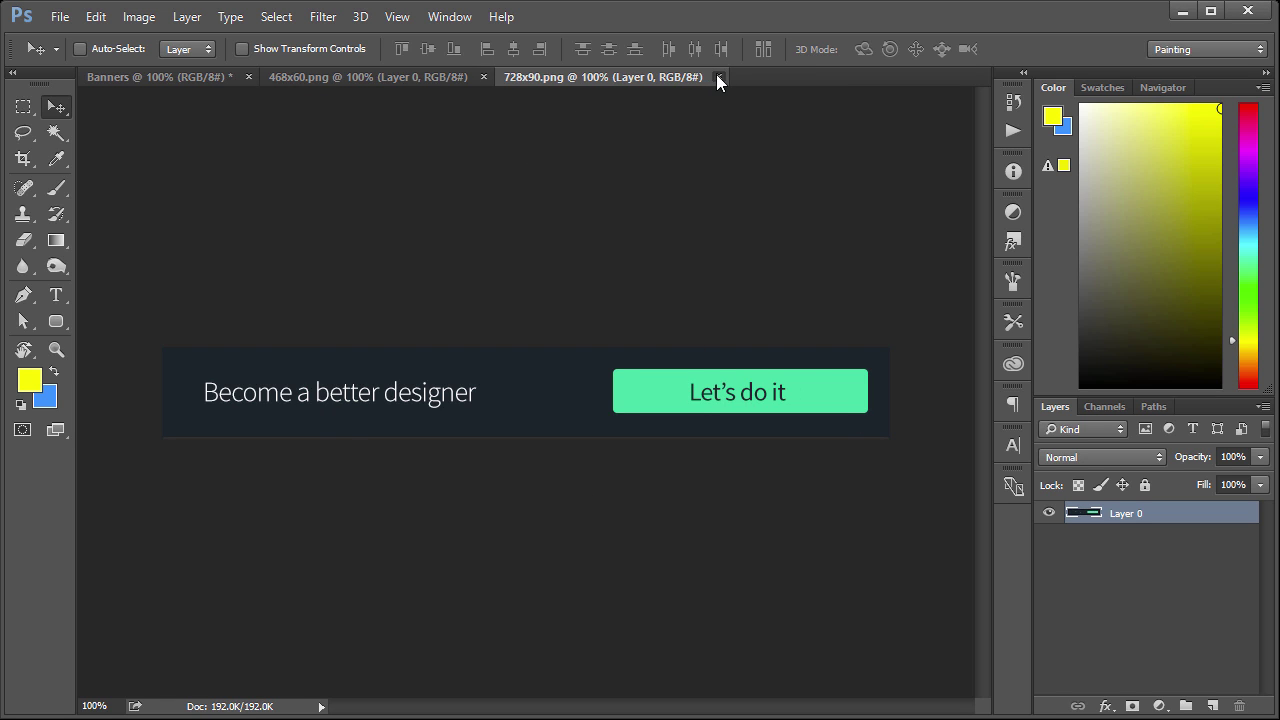
left_click(718, 77)
left_click(484, 77)
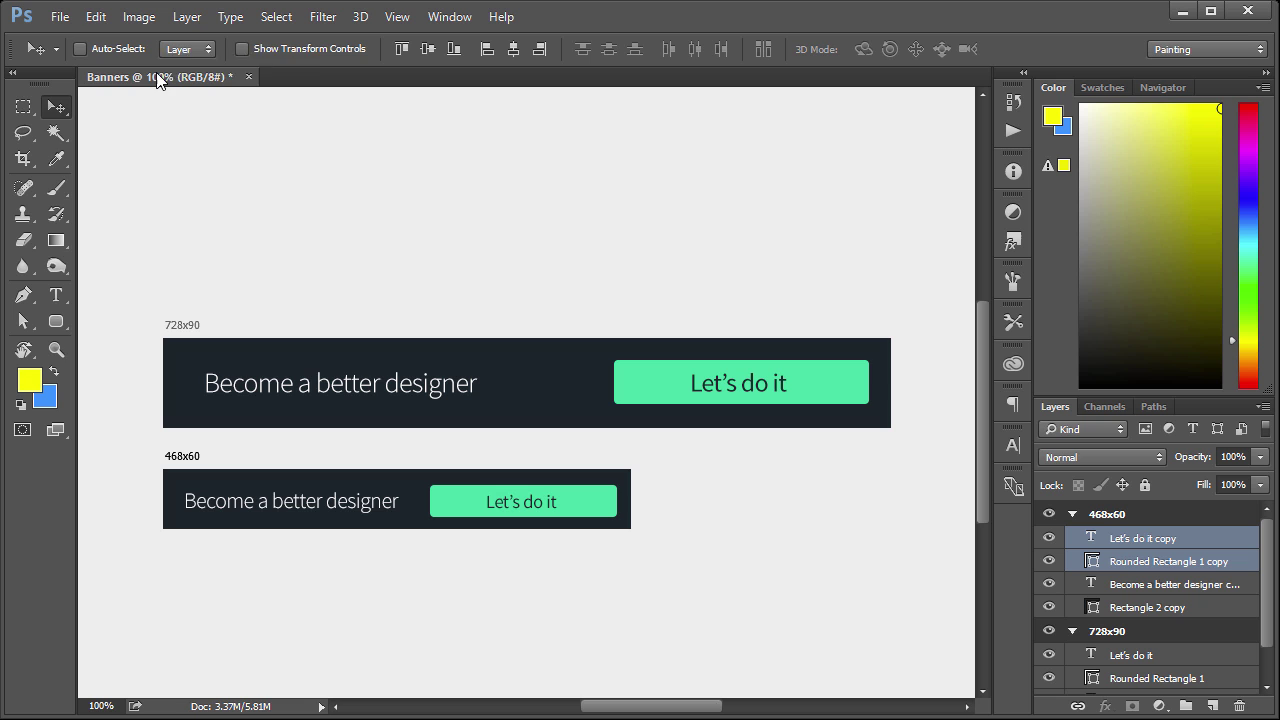
left_click(58, 16)
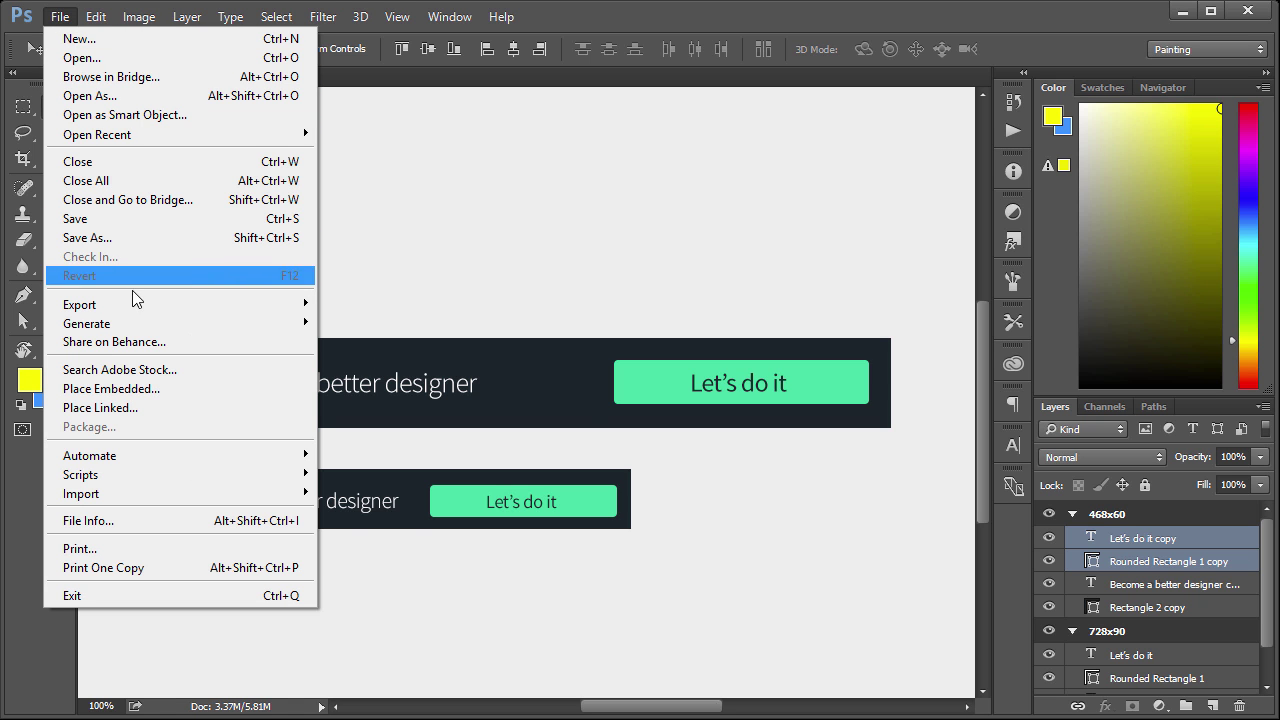
mouse_move(137, 302)
left_click(356, 323)
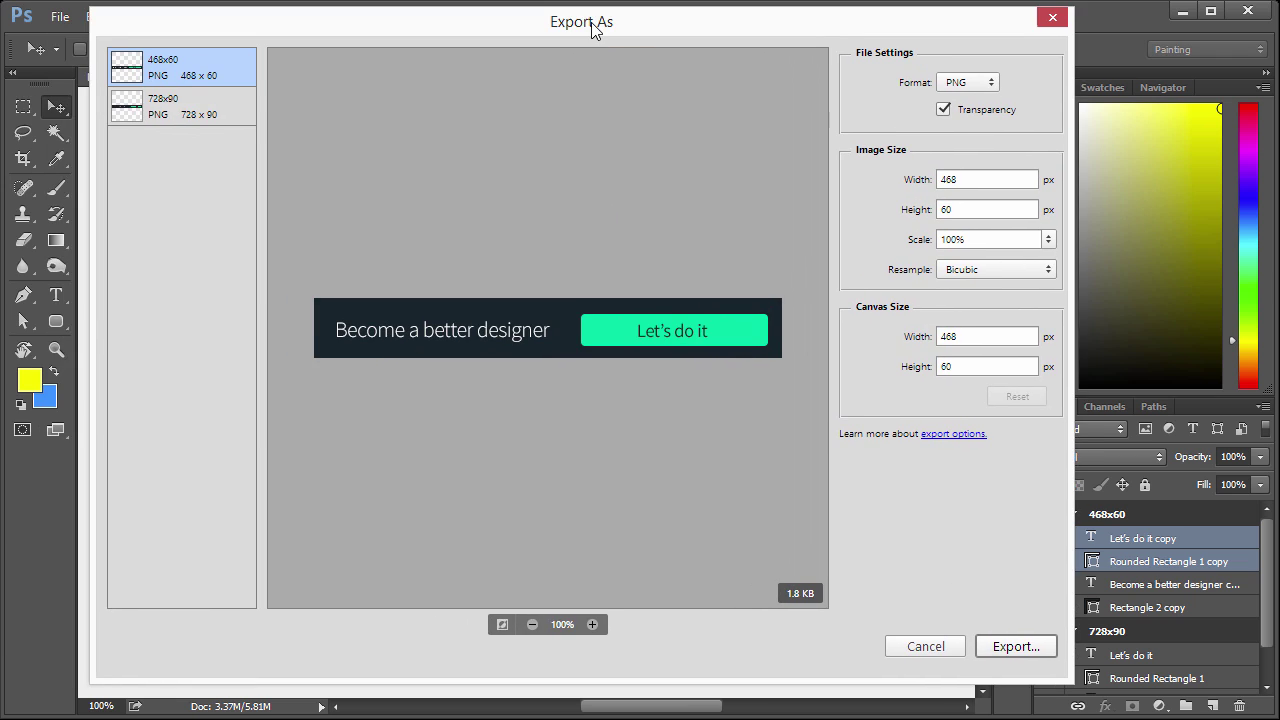
left_click_drag(591, 23, 578, 43)
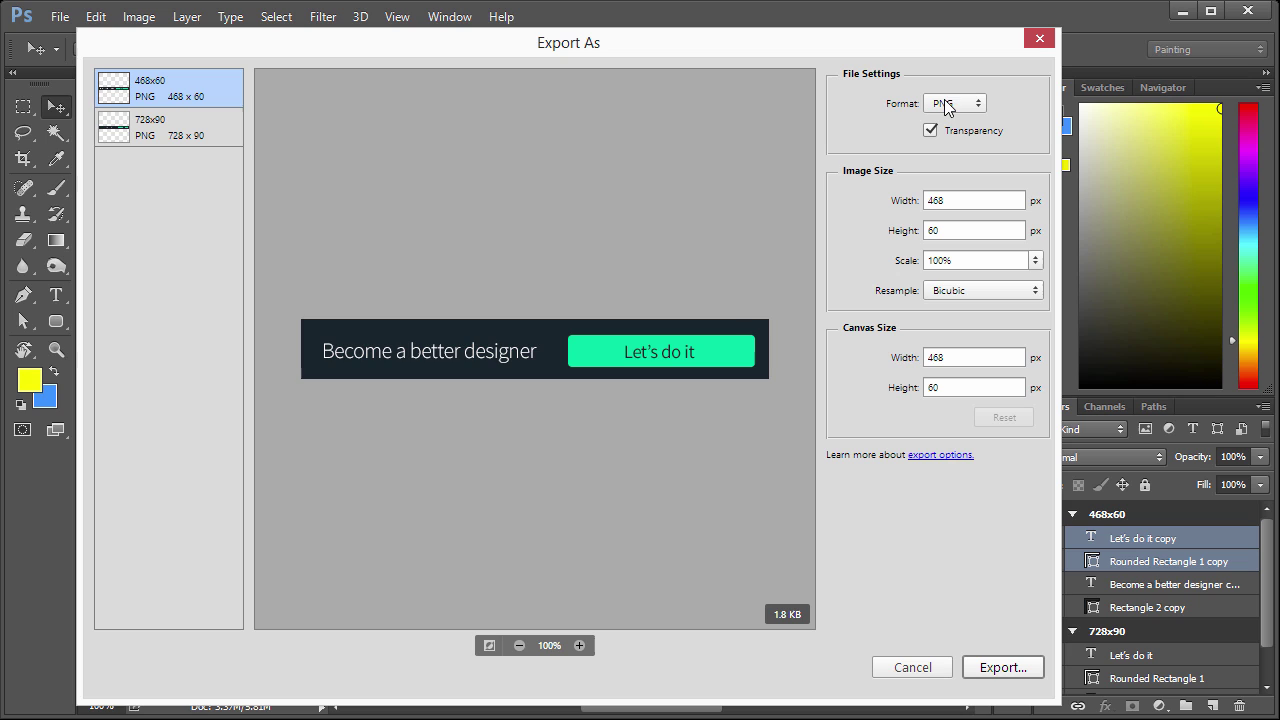
left_click(163, 120)
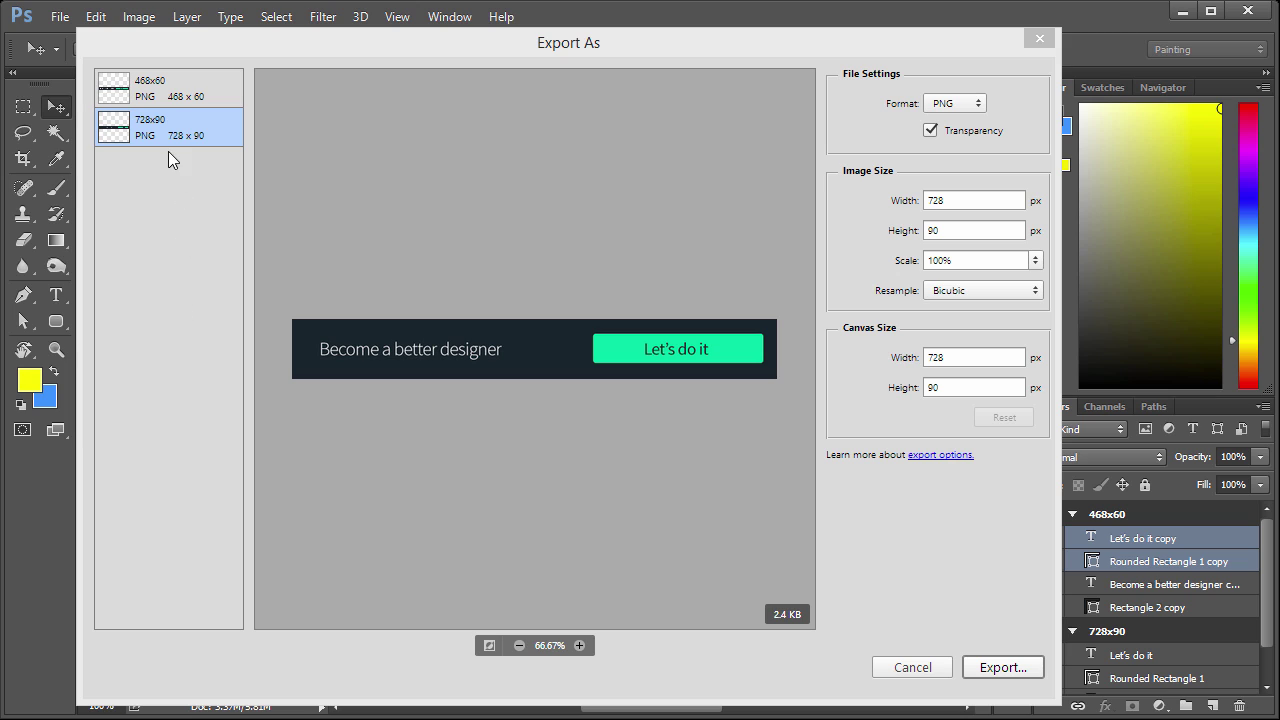
left_click(954, 104)
left_click(969, 112)
left_click(995, 668)
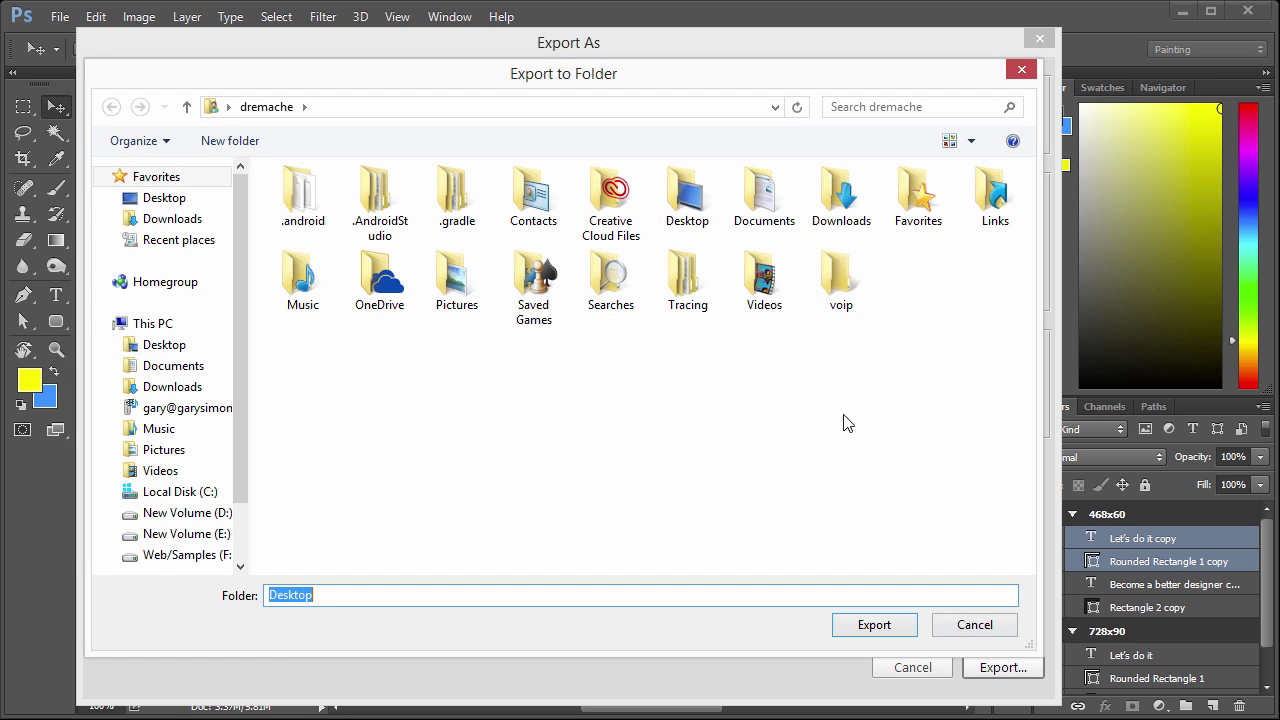
left_click(977, 623)
left_click(915, 668)
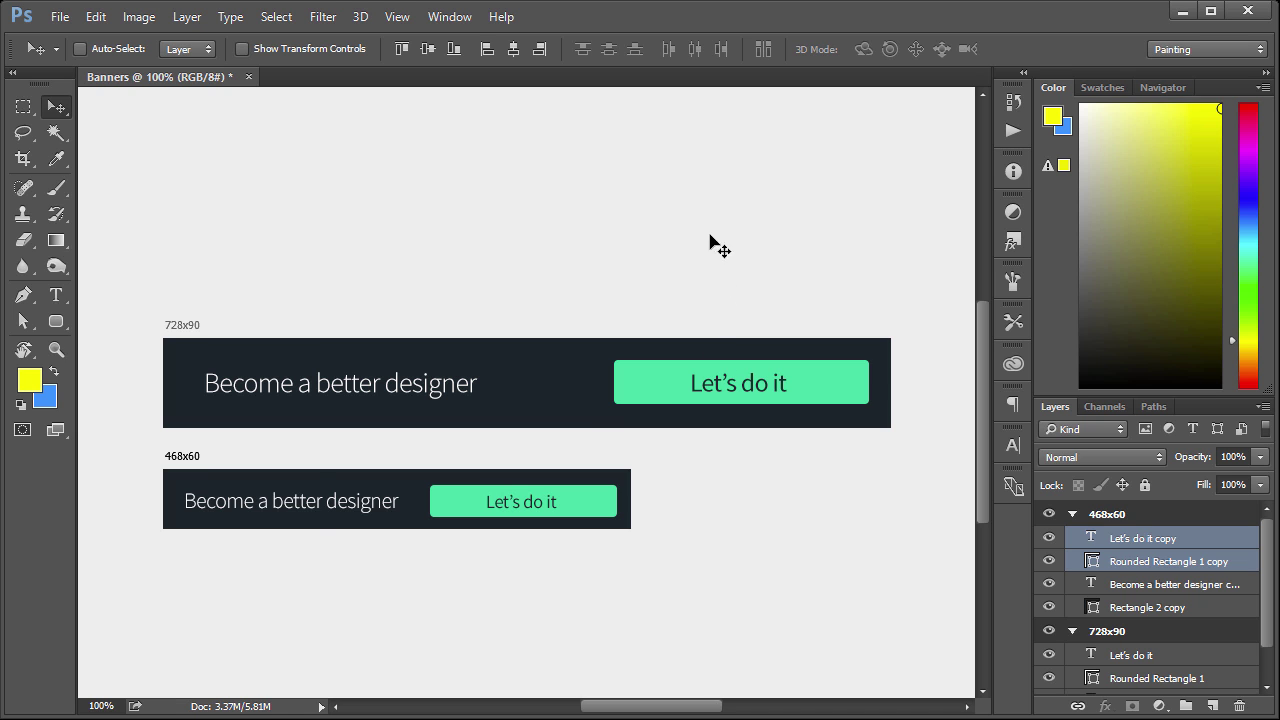
Step: Cancel a new Artboard document setup and switch to the designcourse.com page in Chrome
left_click(60, 17)
left_click(78, 38)
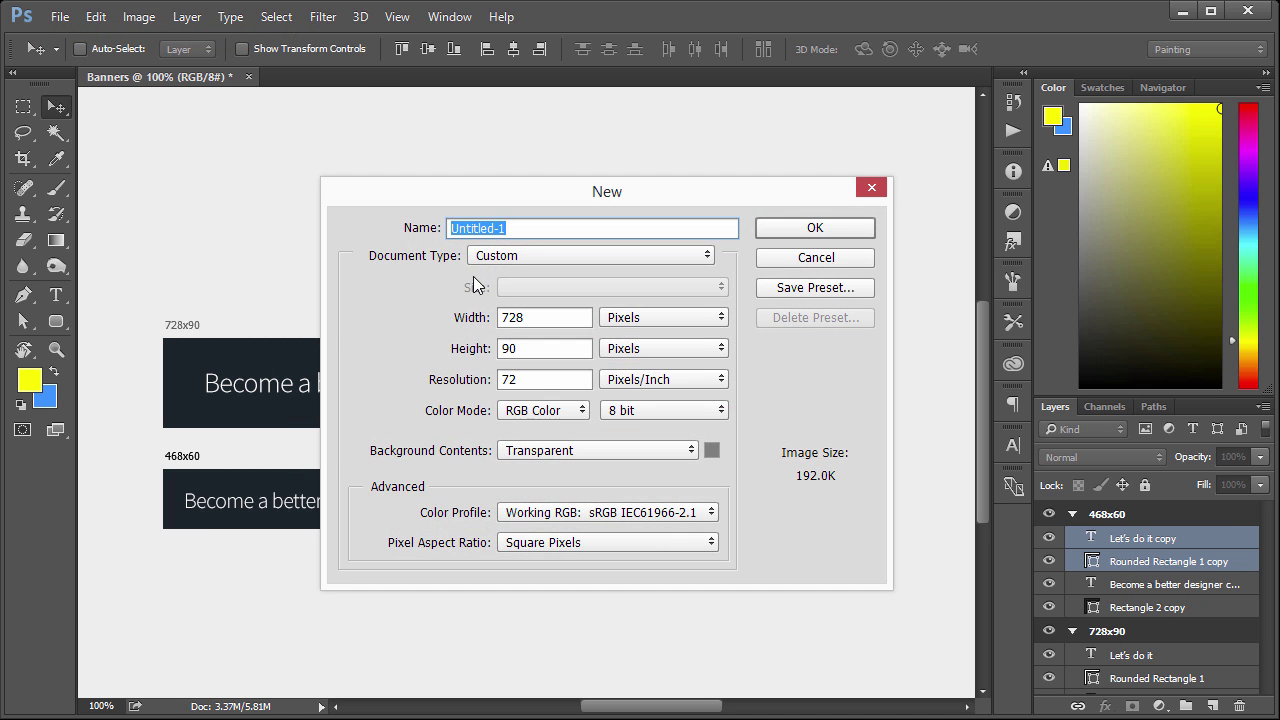
left_click(503, 253)
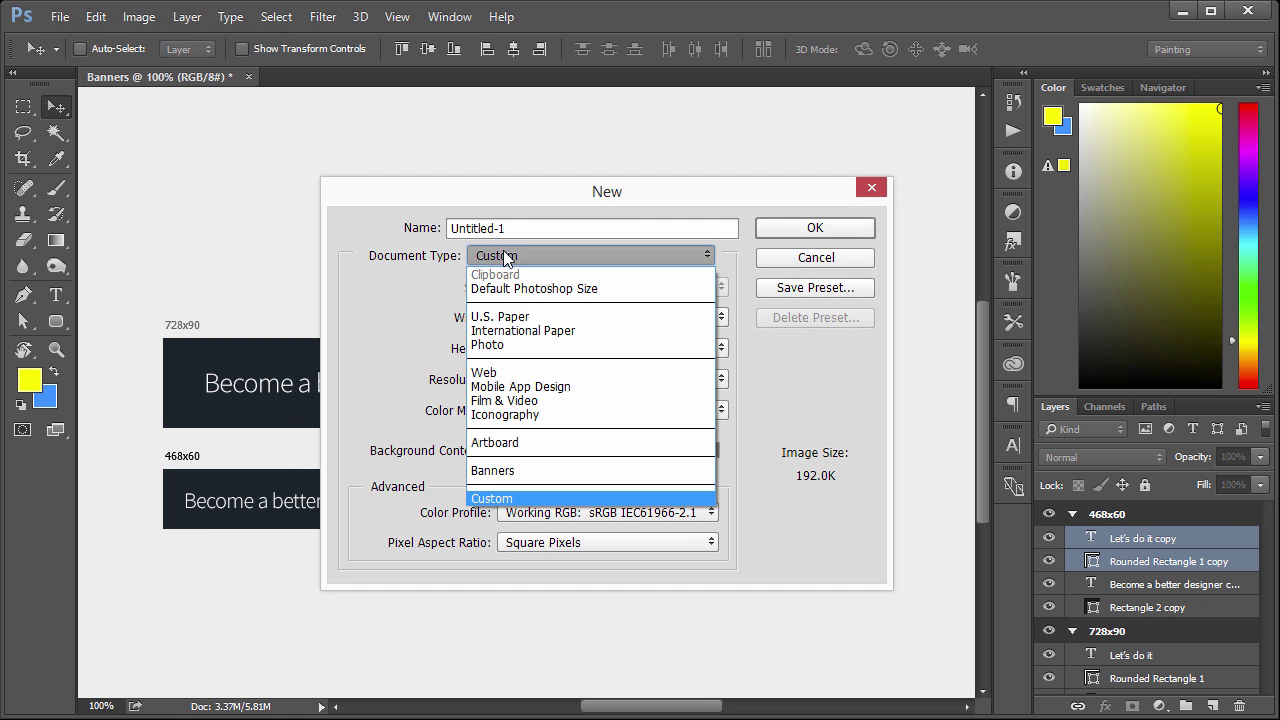
left_click(542, 443)
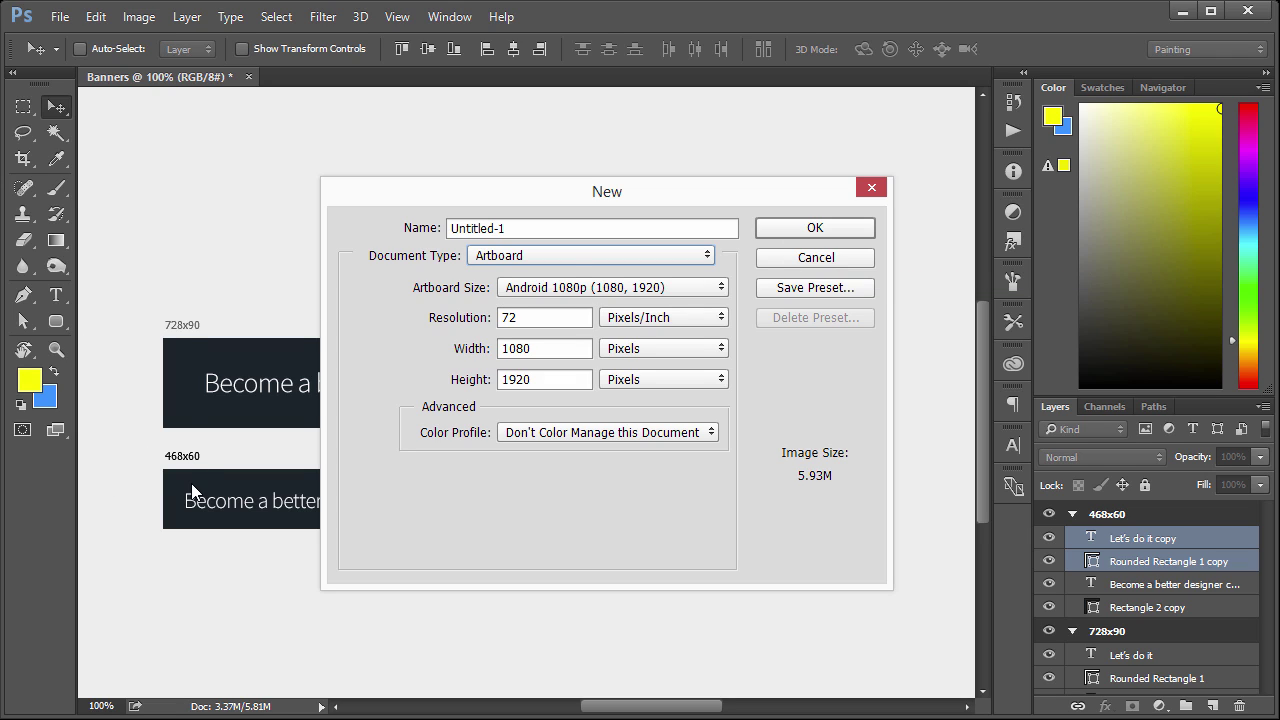
left_click(800, 257)
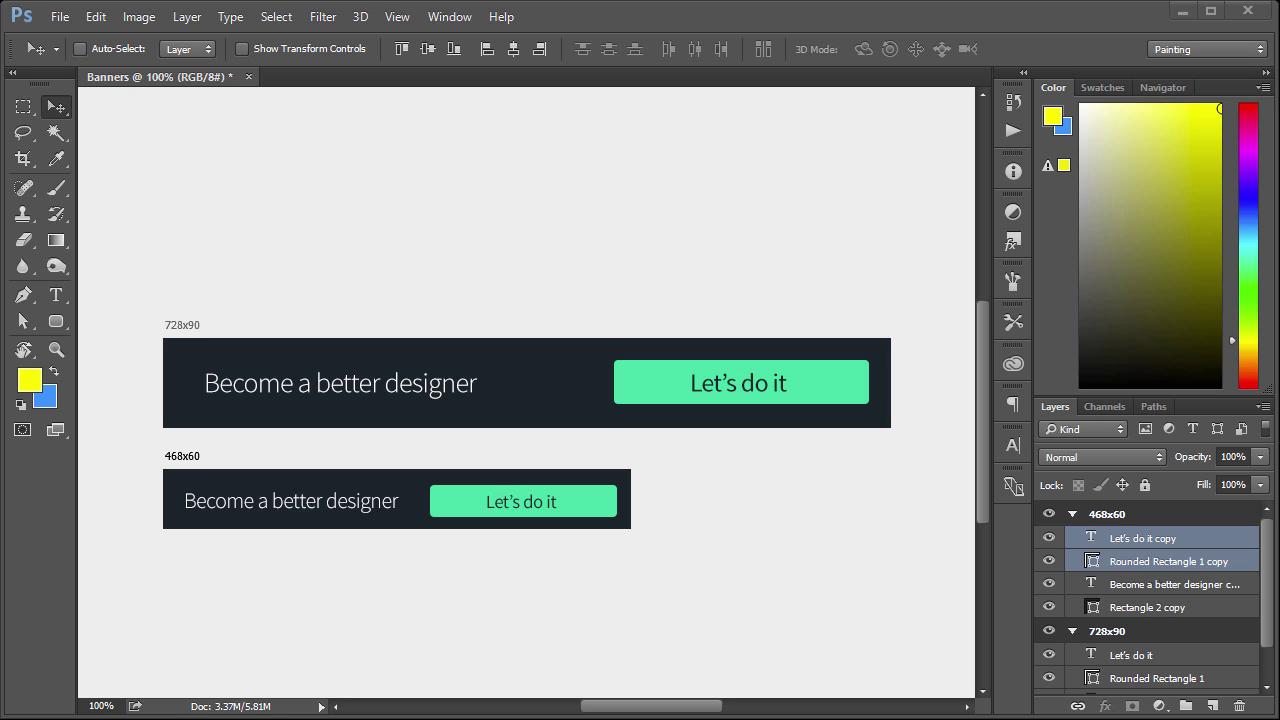
key("alt+Tab")
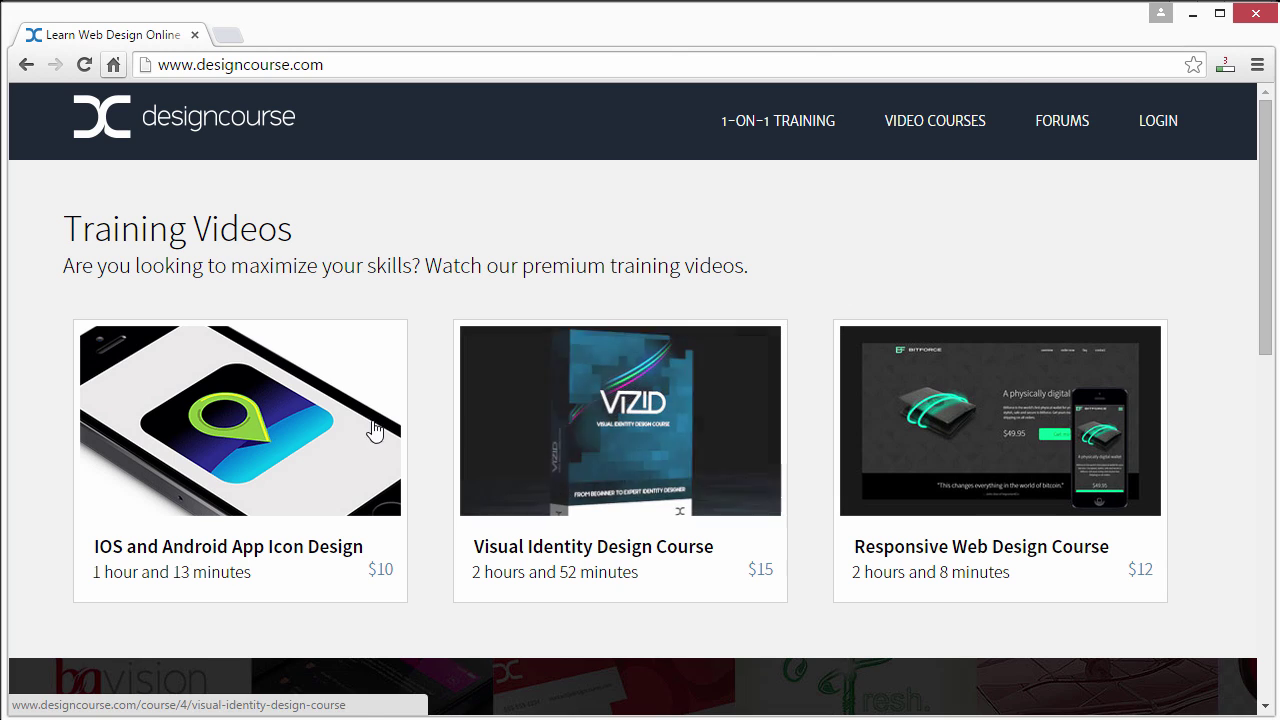
Step: Go to the designcourse.com 1-ON-1 TRAINING page at /live-training
scroll(1214, 423, "down", 10)
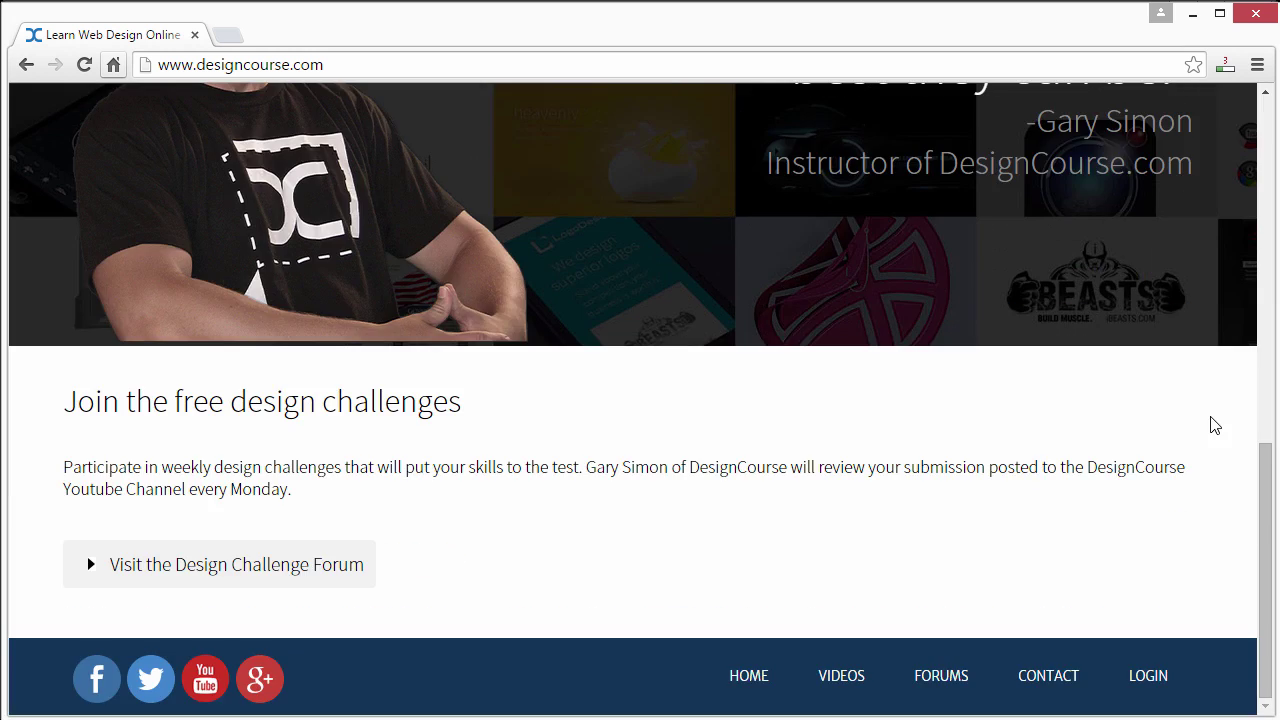
scroll(1214, 423, "up", 10)
left_click(793, 133)
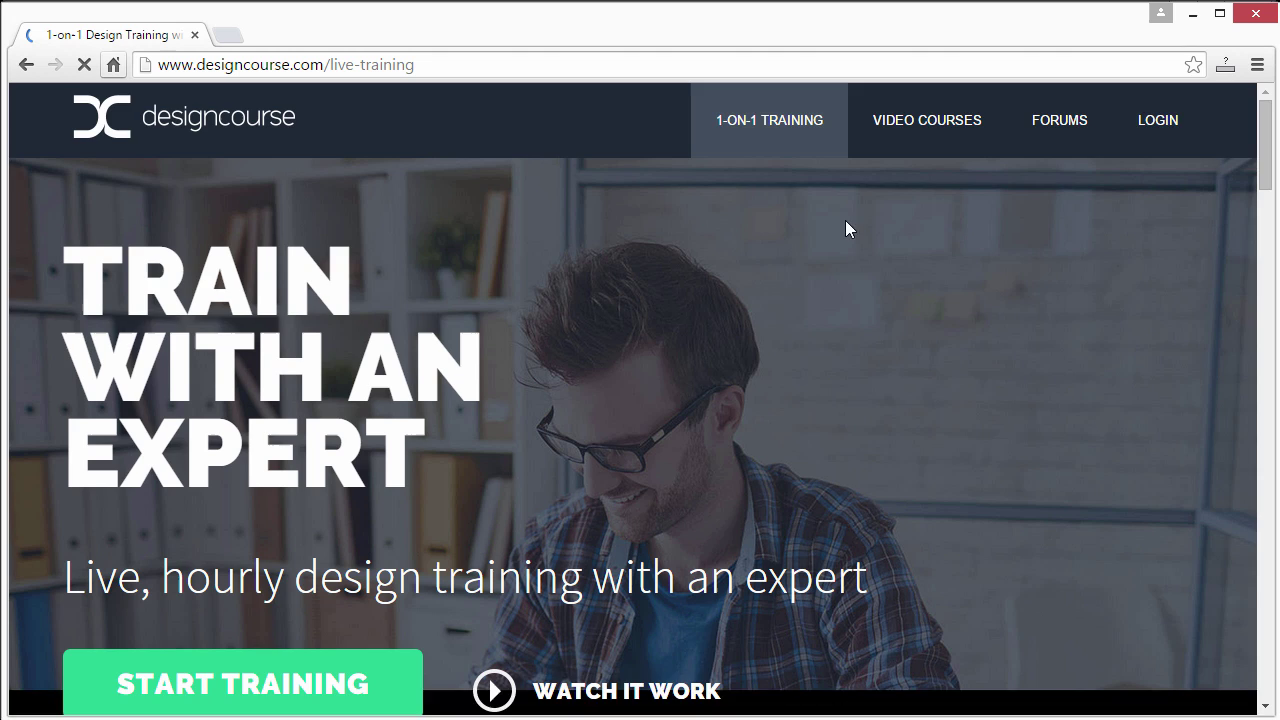
scroll(1035, 372, "down", 4)
scroll(1036, 370, "up", 4)
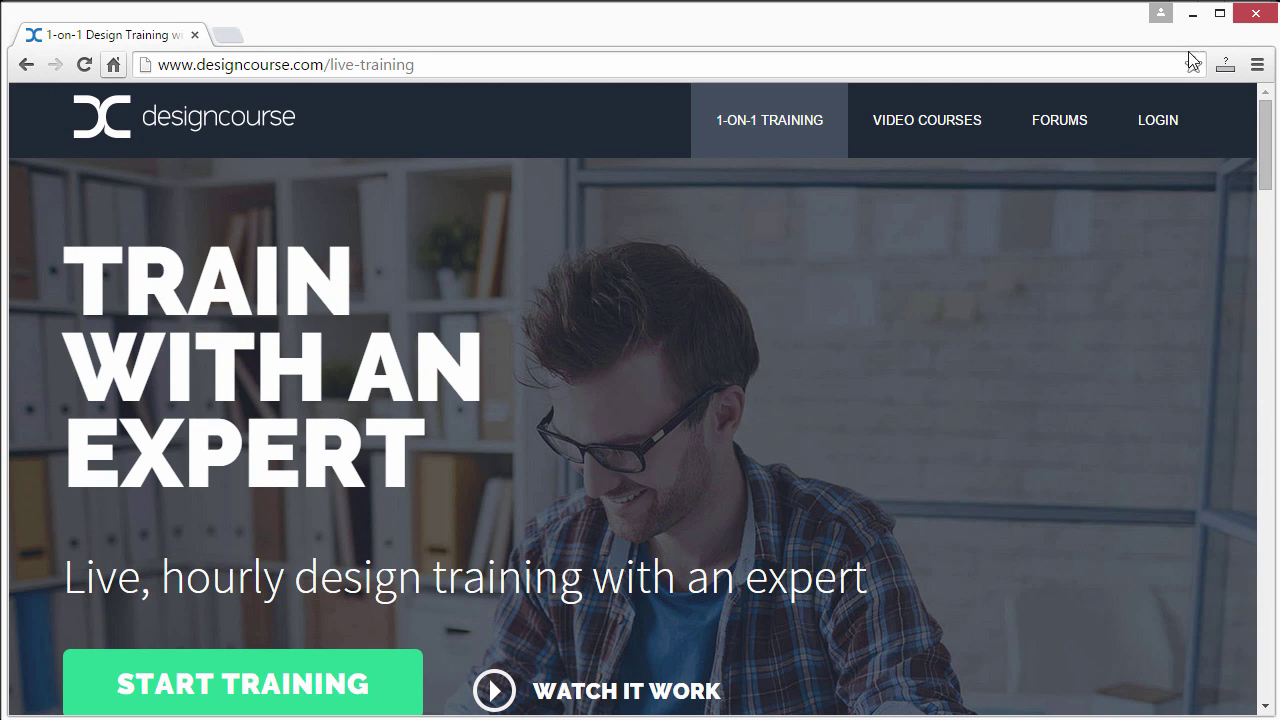